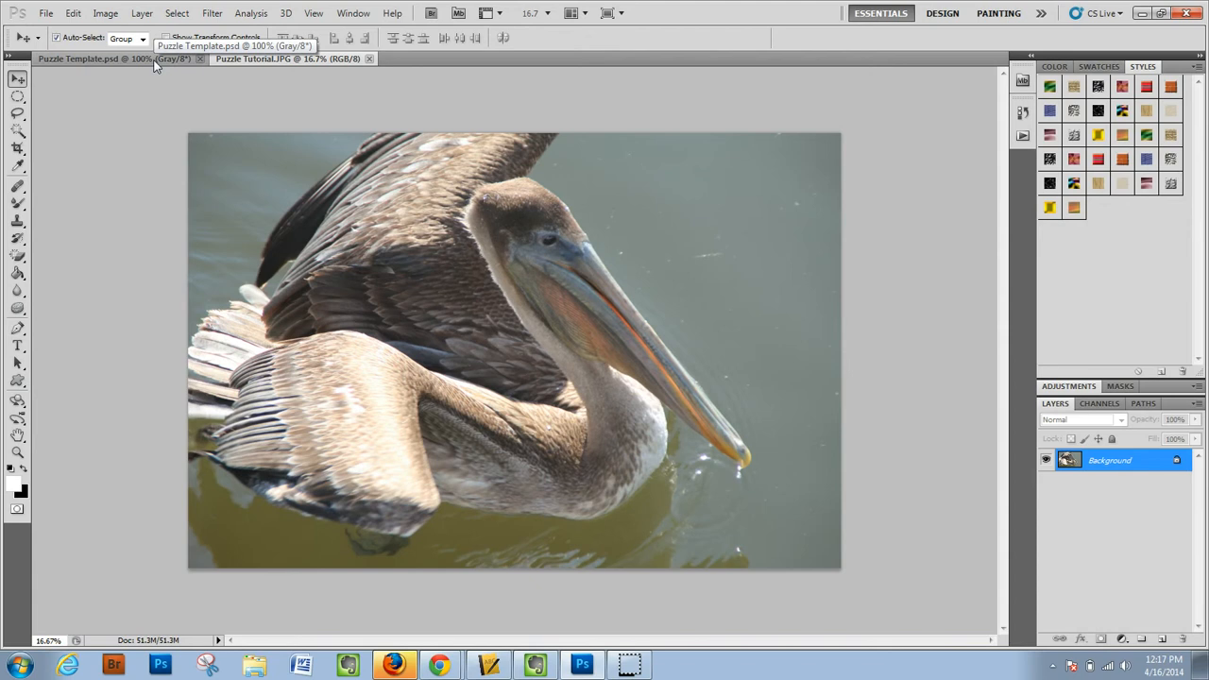
- Duplicate the Background layer of Puzzle Template.psd into the Puzzle Tutorial.JPG document
{"action": "left_click", "coordinate": [156, 61]}
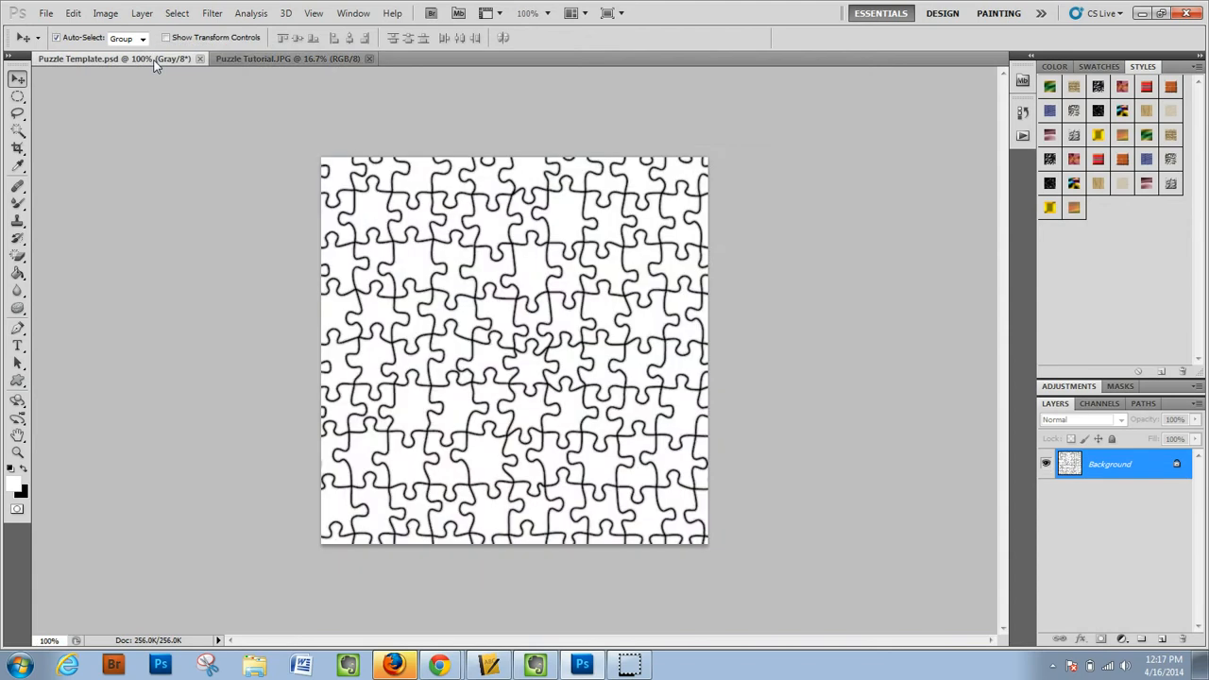
{"action": "right_click", "coordinate": [1063, 467]}
{"action": "left_click", "coordinate": [1095, 504]}
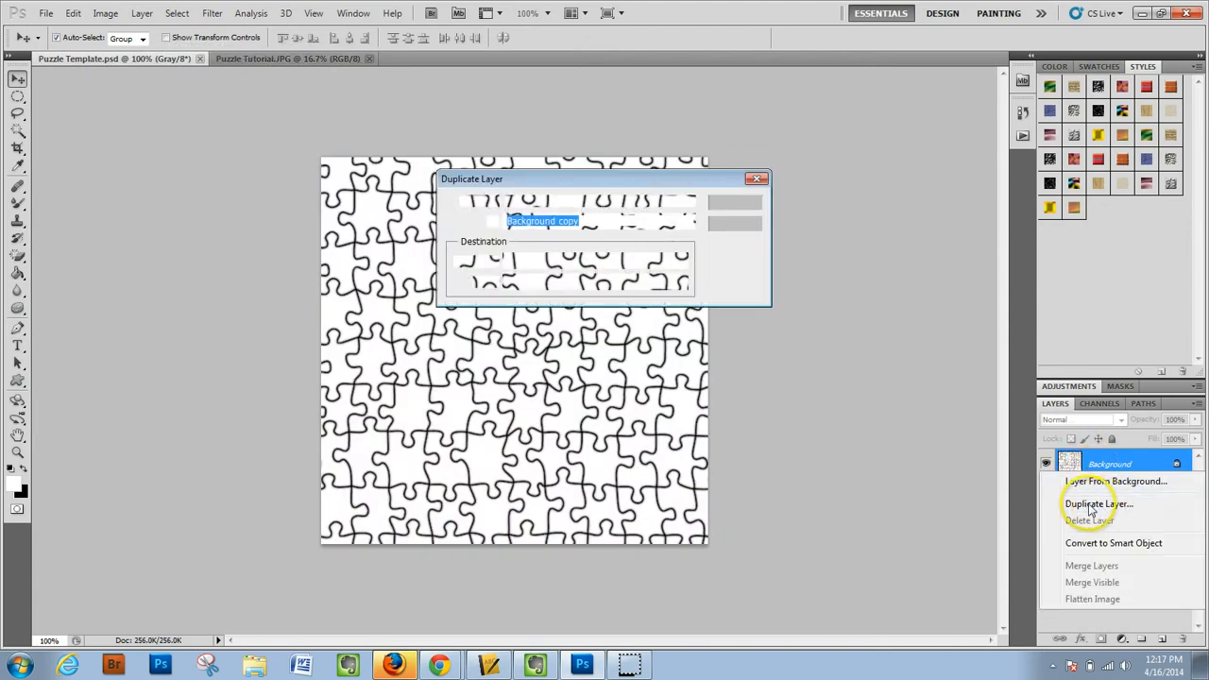
{"action": "left_click", "coordinate": [680, 262]}
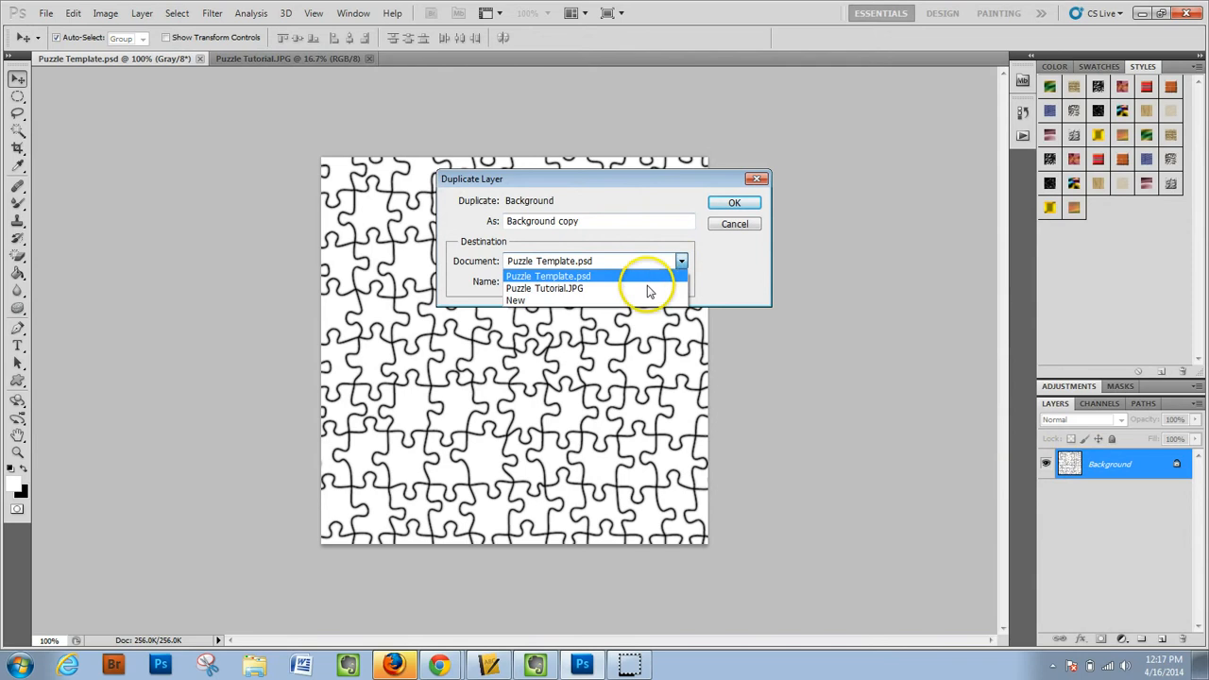
{"action": "left_click", "coordinate": [648, 290]}
{"action": "left_click", "coordinate": [733, 202]}
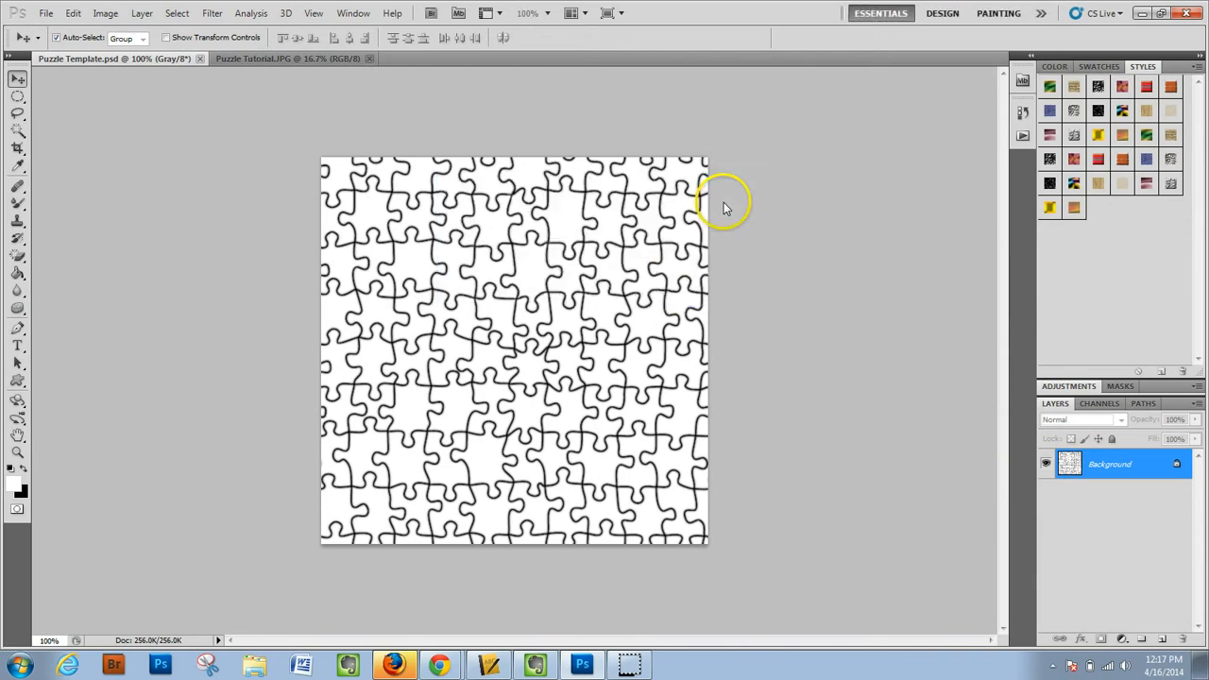
- In Puzzle Tutorial.JPG, scale the puzzle layer to about 1362% wide and 937% high so it covers the whole pelican photo
{"action": "left_click", "coordinate": [346, 58]}
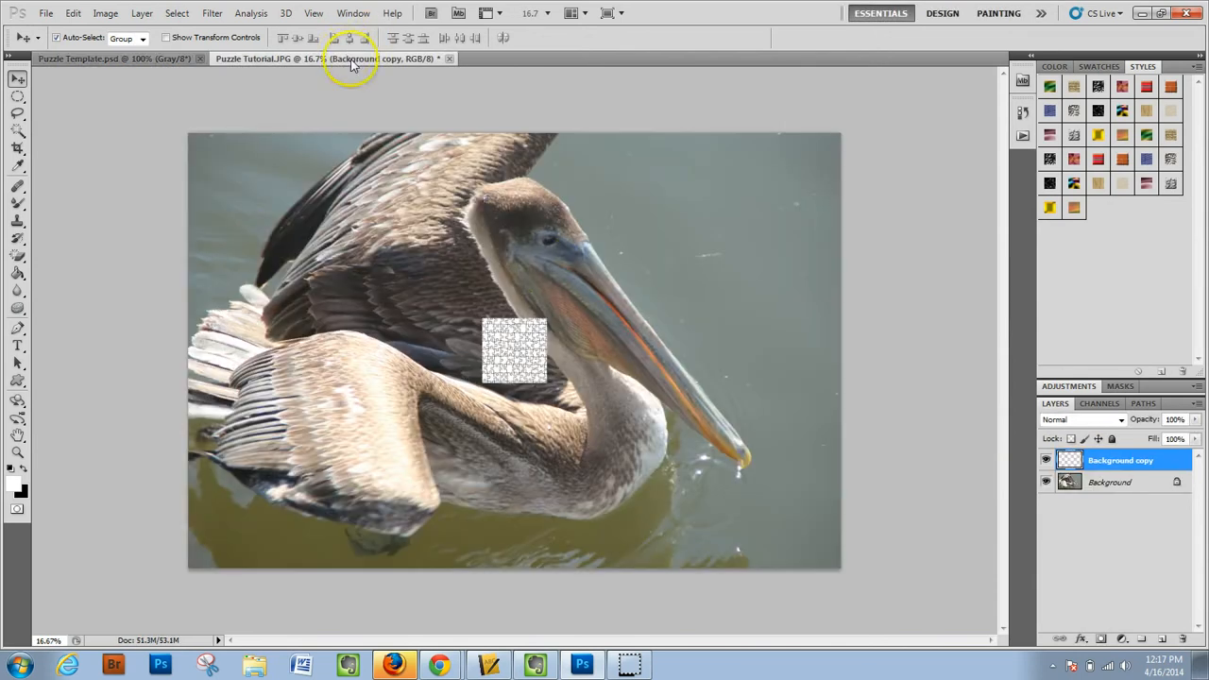
{"action": "key", "text": "ctrl+t"}
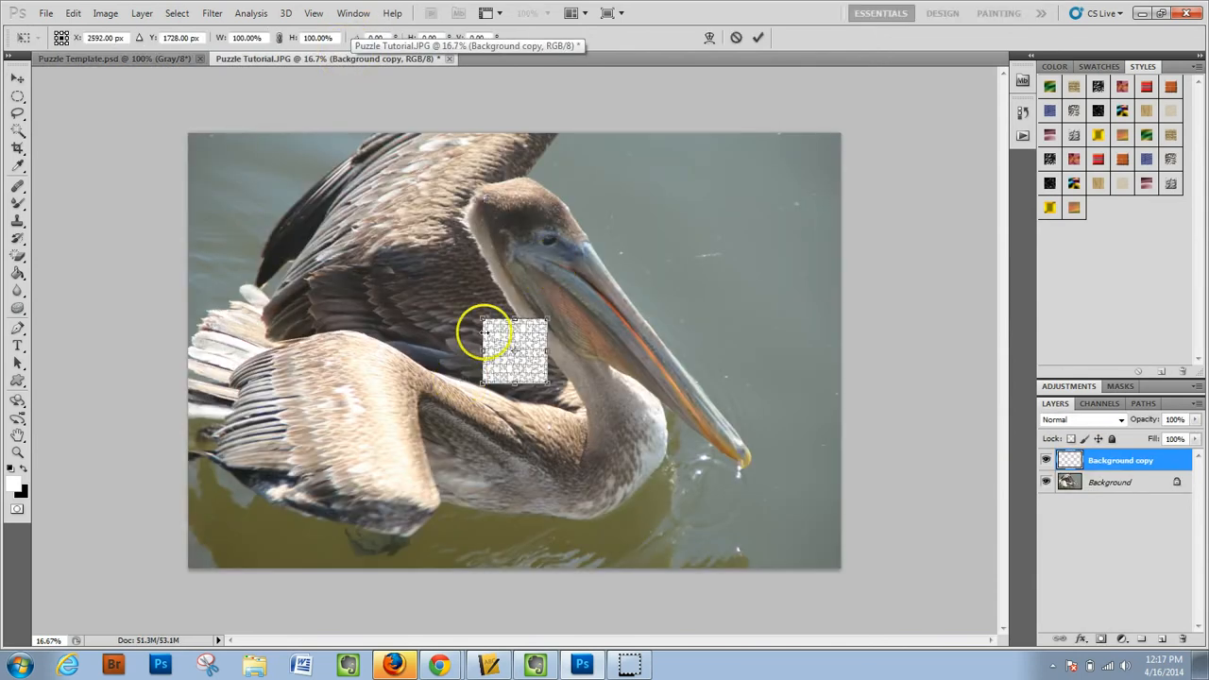
{"action": "left_click_drag", "start_coordinate": [483, 320], "coordinate": [167, 89]}
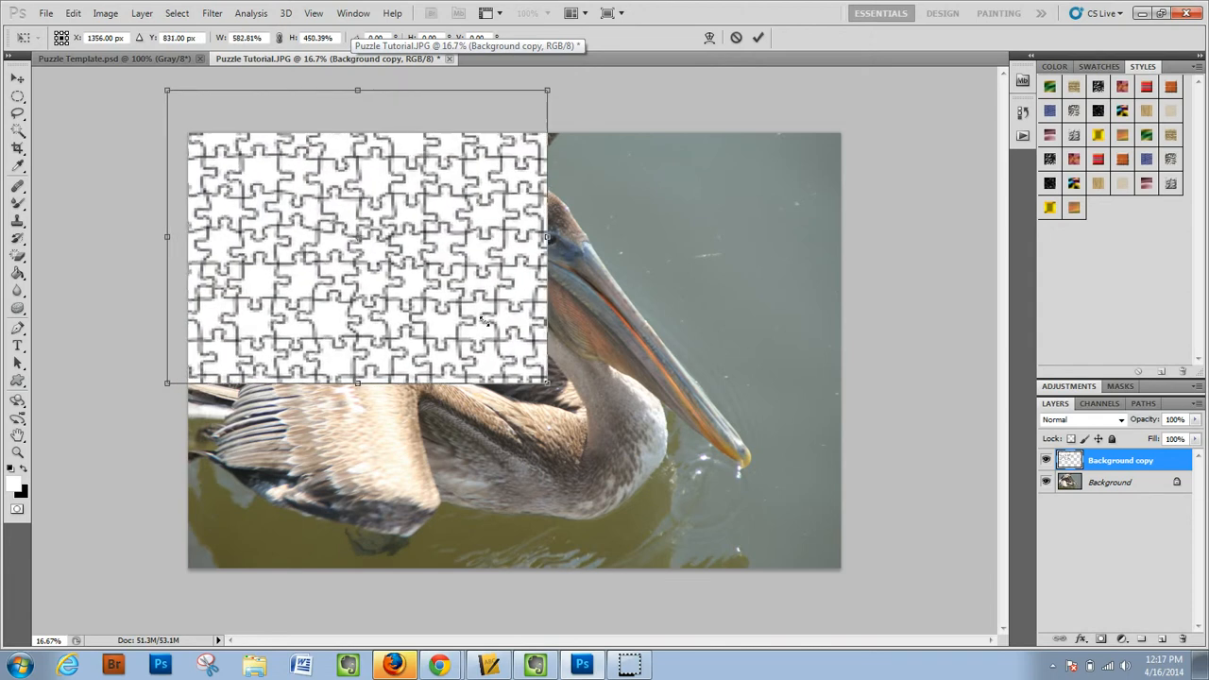
{"action": "left_click_drag", "start_coordinate": [546, 382], "coordinate": [1010, 679]}
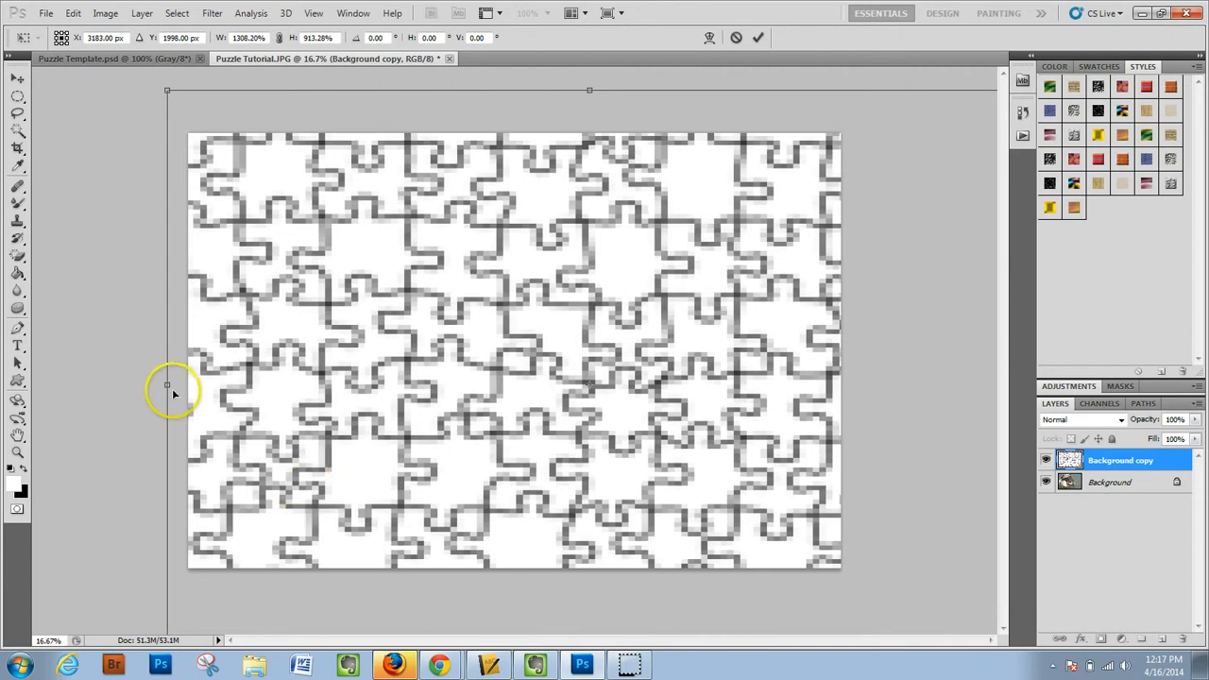
{"action": "left_click_drag", "start_coordinate": [167, 383], "coordinate": [157, 383]}
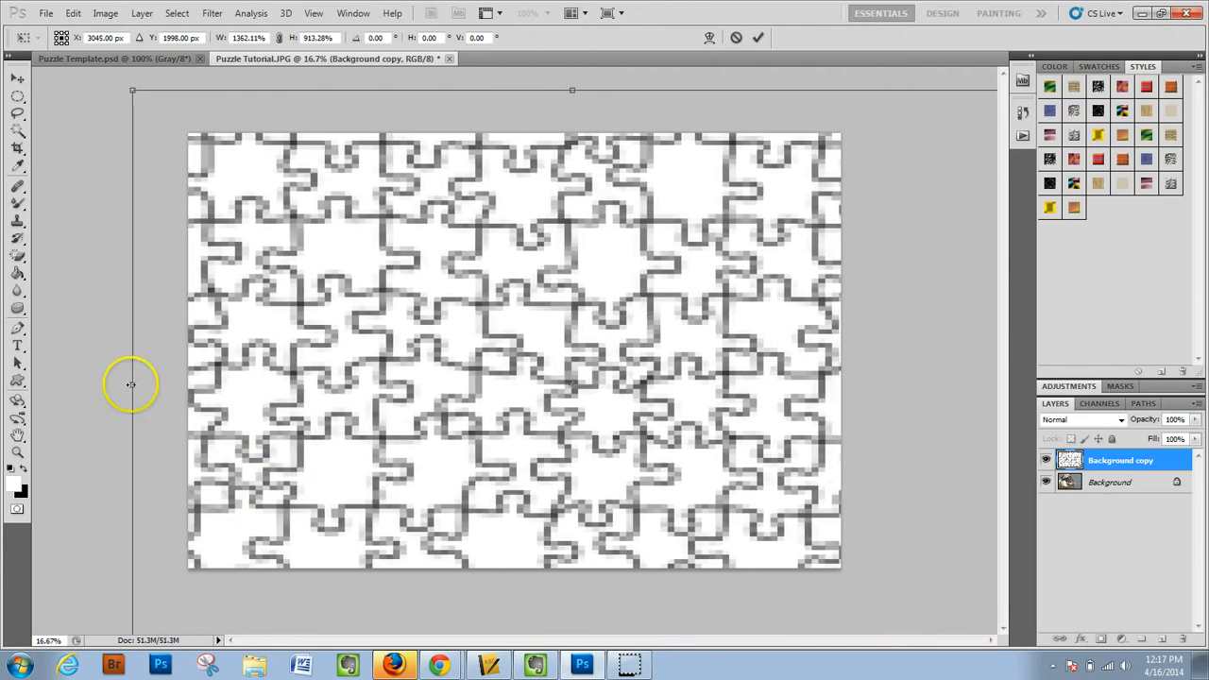
{"action": "left_click_drag", "start_coordinate": [571, 90], "coordinate": [572, 76]}
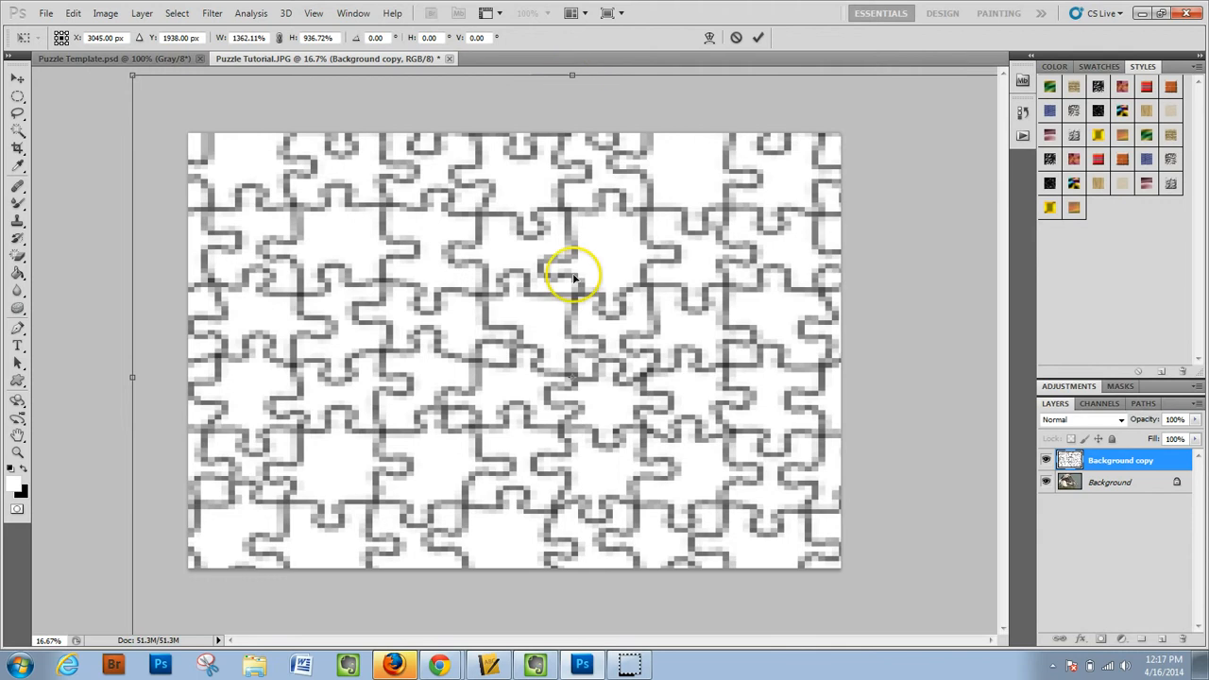
{"action": "key", "text": "Return"}
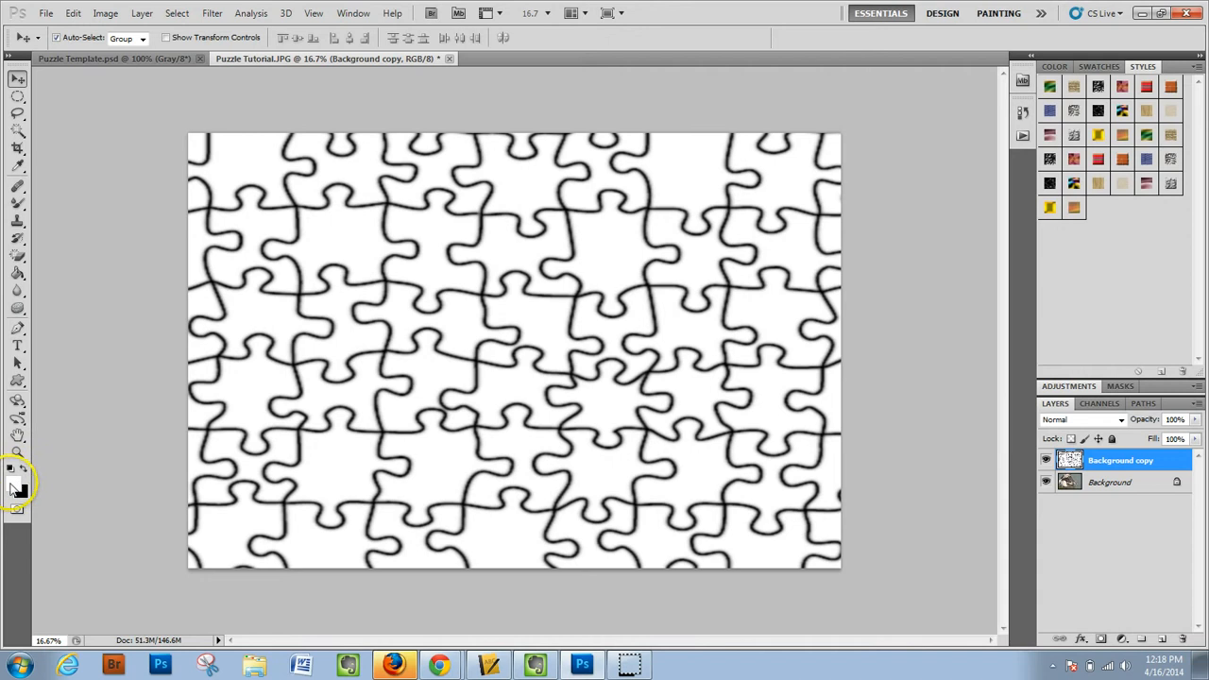
- Set up the Brush Tool with white at 100% opacity and size 300, and dab over the partial piece at the upper edge
{"action": "left_click", "coordinate": [18, 204]}
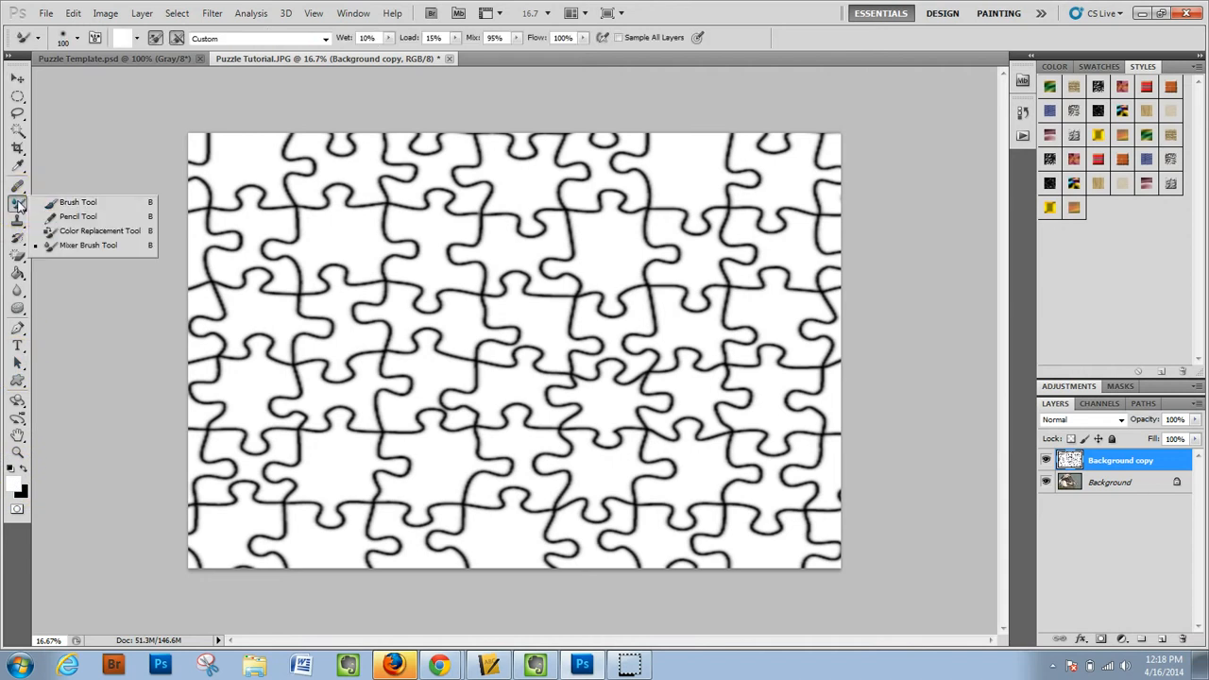
{"action": "left_click", "coordinate": [61, 202]}
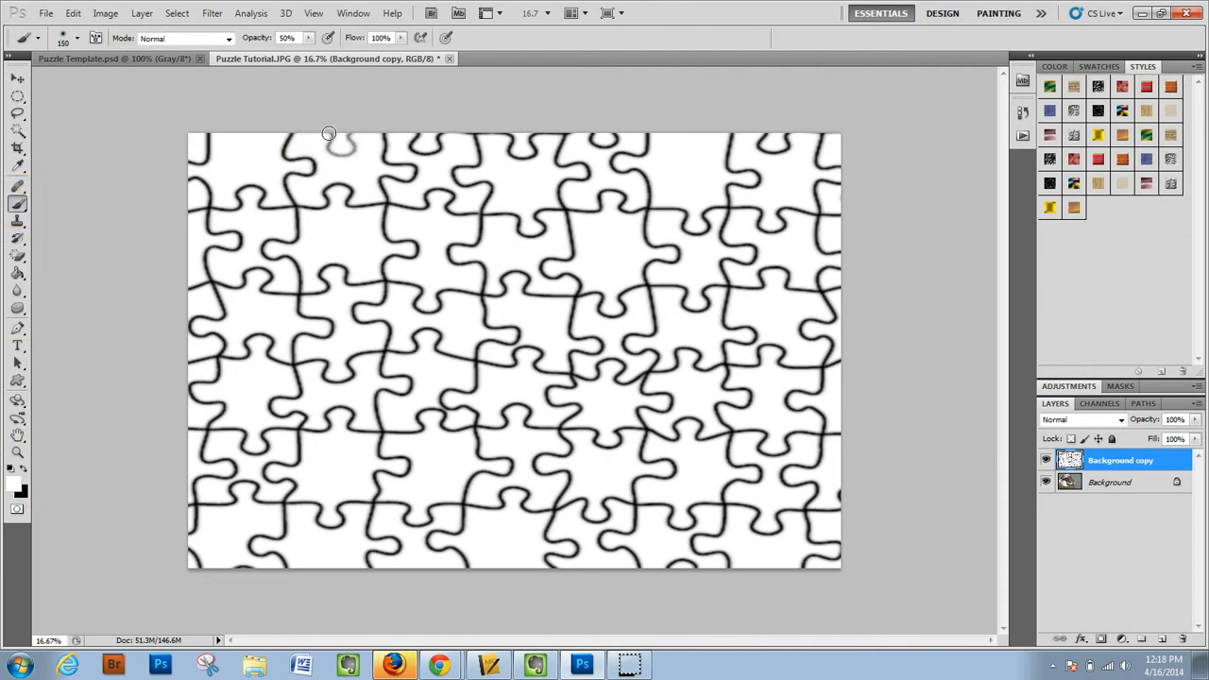
{"action": "left_click", "coordinate": [309, 38]}
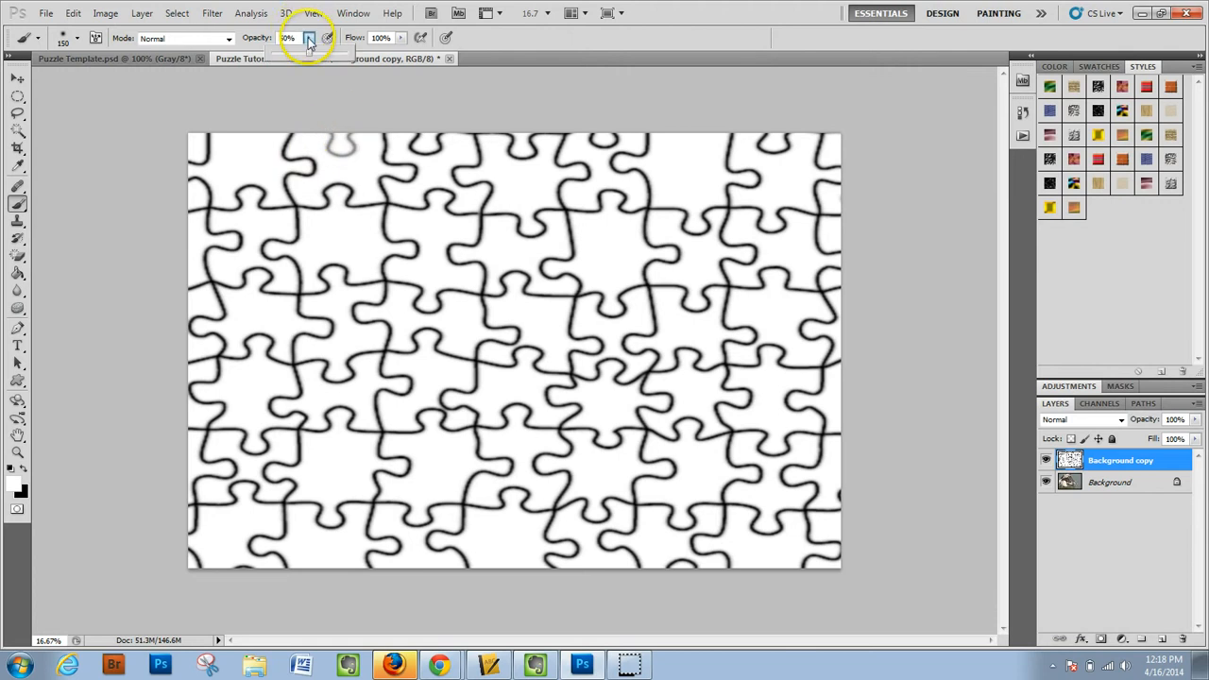
{"action": "left_click", "coordinate": [355, 141]}
{"action": "key", "text": "bracketright"}
{"action": "key", "text": "bracketright"}
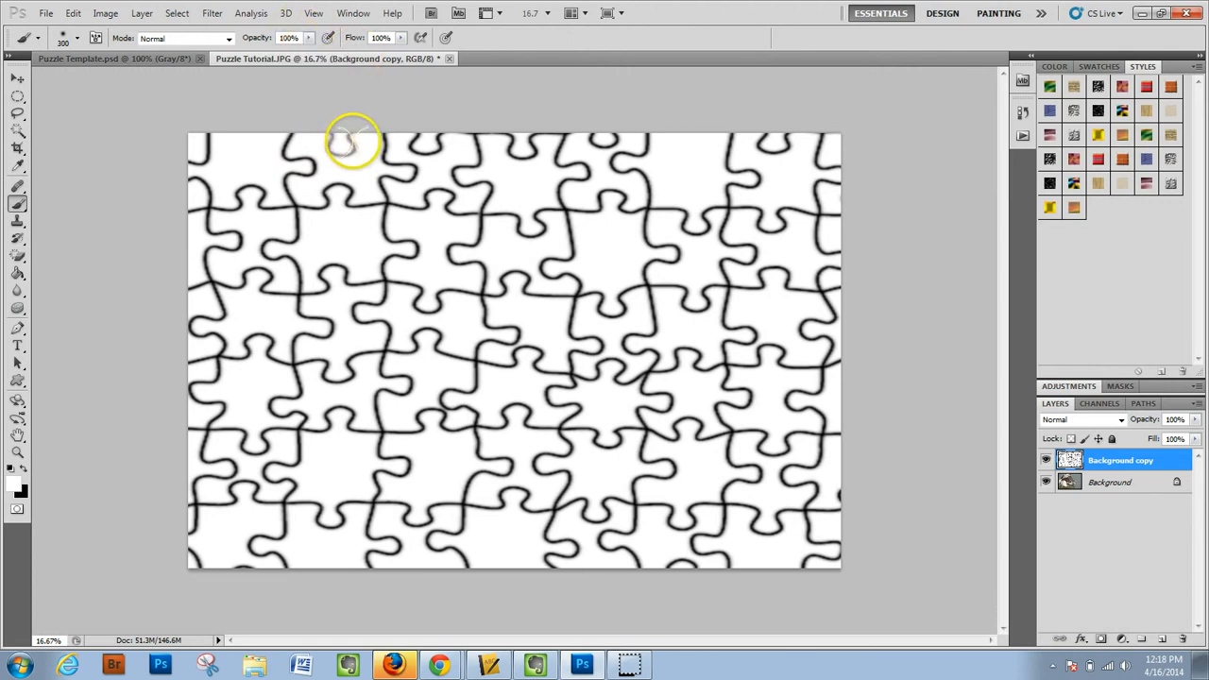
{"action": "key", "text": "bracketright"}
- Paint white over the stray partial puzzle lines along the upper, right and lower edges and in the lower-left corner
{"action": "left_click_drag", "start_coordinate": [356, 139], "coordinate": [435, 147]}
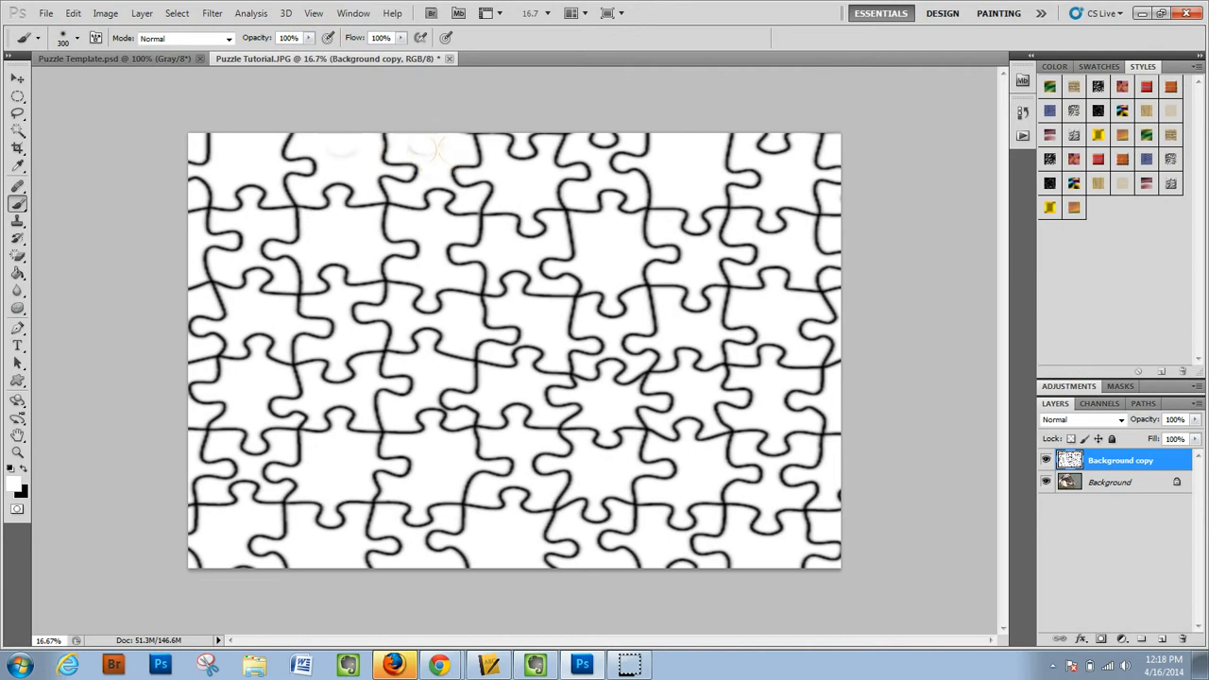
{"action": "mouse_move", "coordinate": [506, 140]}
{"action": "left_mouse_down"}
{"action": "mouse_move", "coordinate": [526, 154]}
{"action": "mouse_move", "coordinate": [576, 130]}
{"action": "mouse_move", "coordinate": [601, 135]}
{"action": "left_mouse_up"}
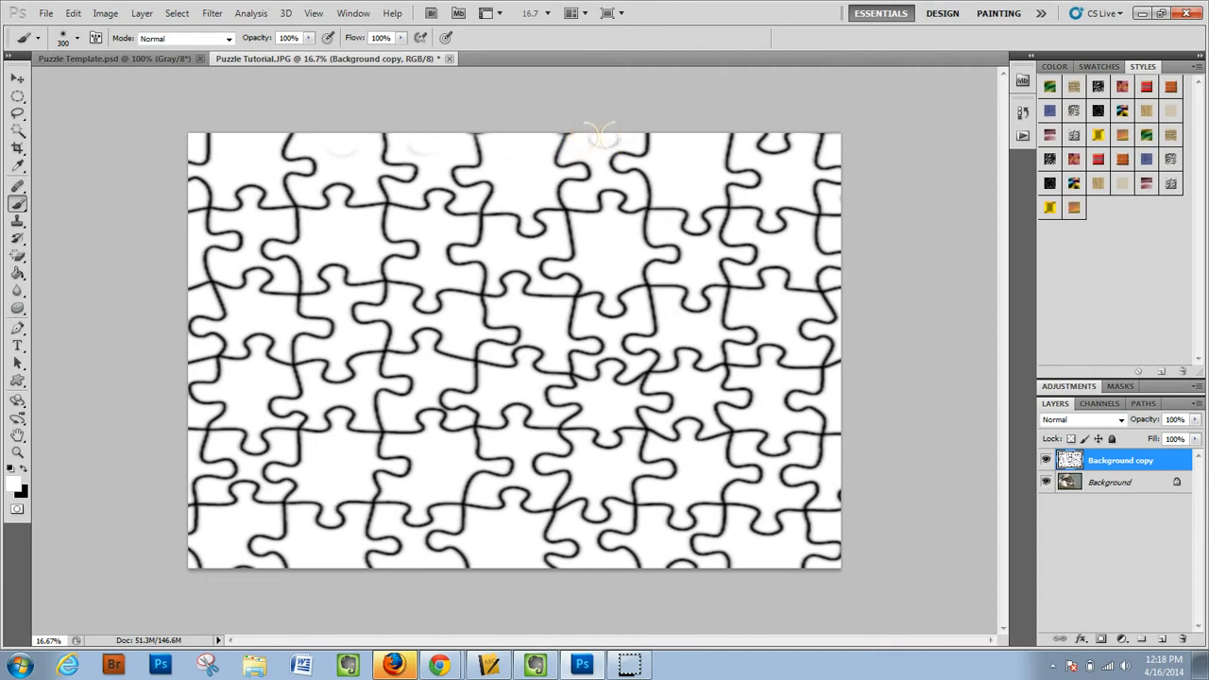
{"action": "mouse_move", "coordinate": [812, 115]}
{"action": "left_mouse_down"}
{"action": "mouse_move", "coordinate": [789, 143]}
{"action": "mouse_move", "coordinate": [768, 136]}
{"action": "left_mouse_up"}
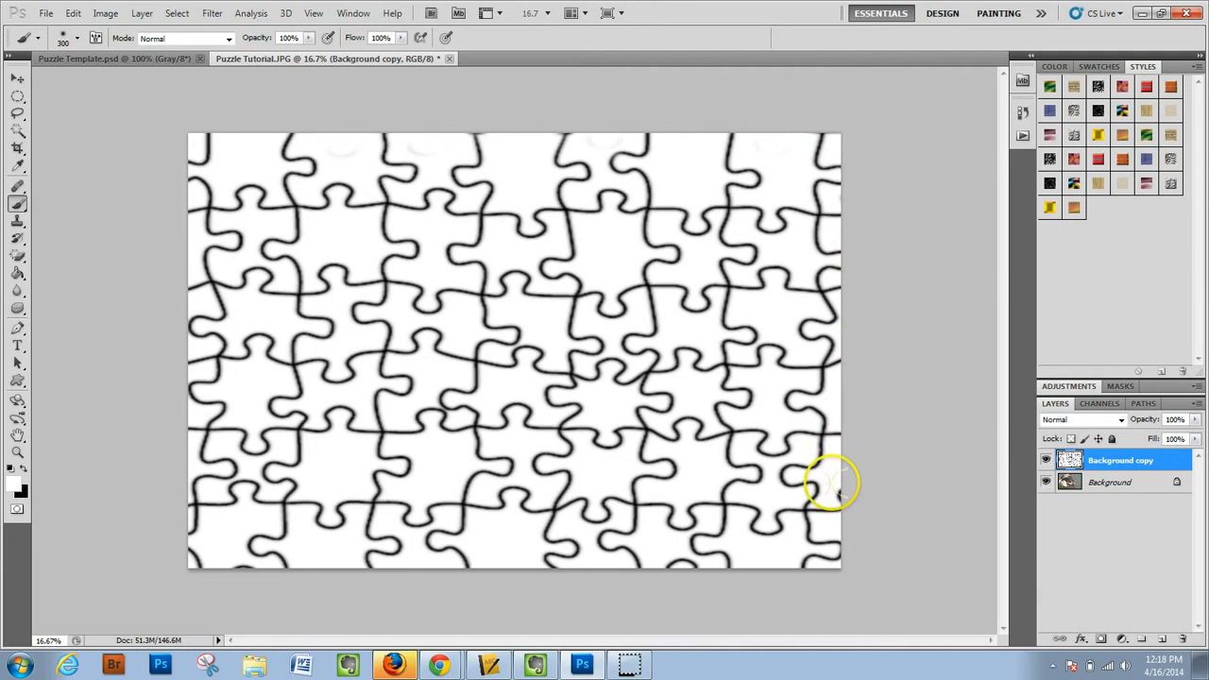
{"action": "left_click", "coordinate": [844, 496]}
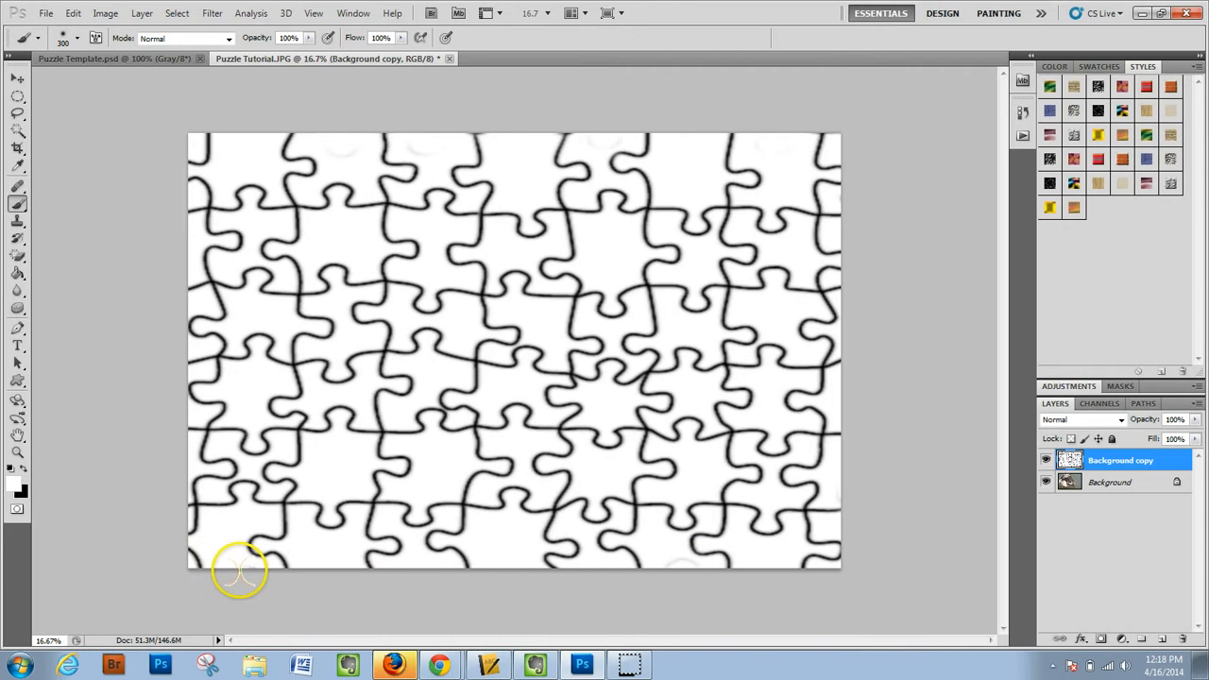
{"action": "left_click", "coordinate": [207, 562]}
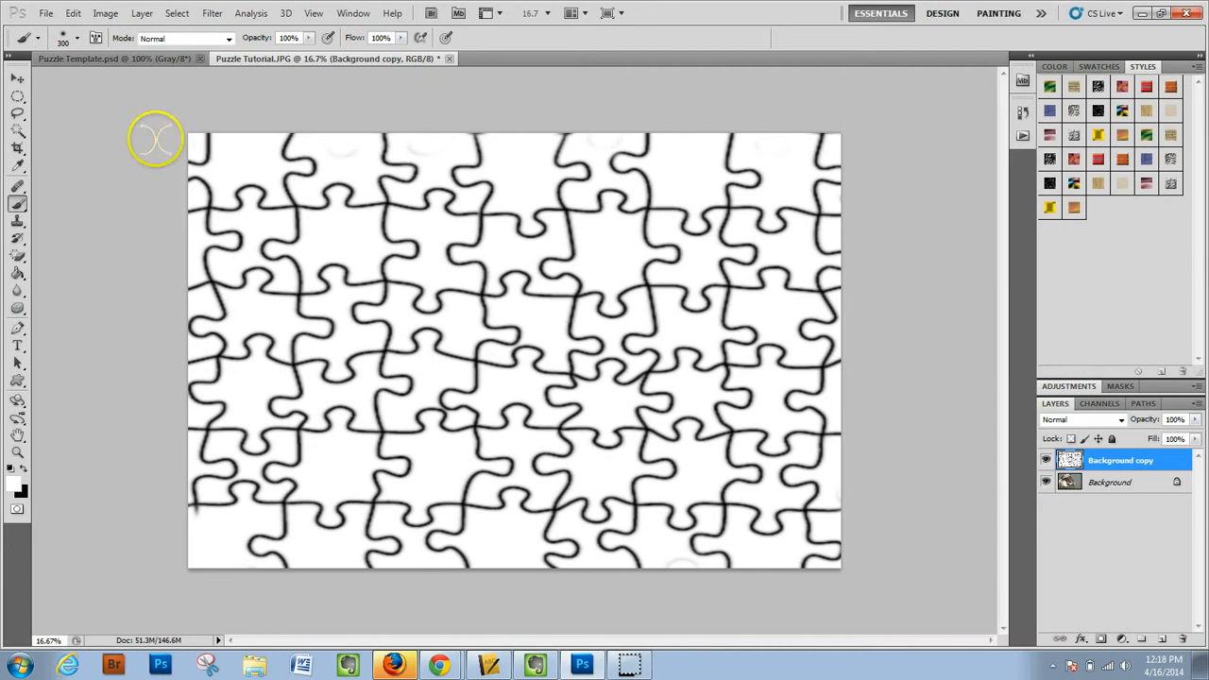
- Select the puzzle layer's white areas with Color Range at fuzziness 200, delete them and clear the selection
{"action": "left_click", "coordinate": [176, 13]}
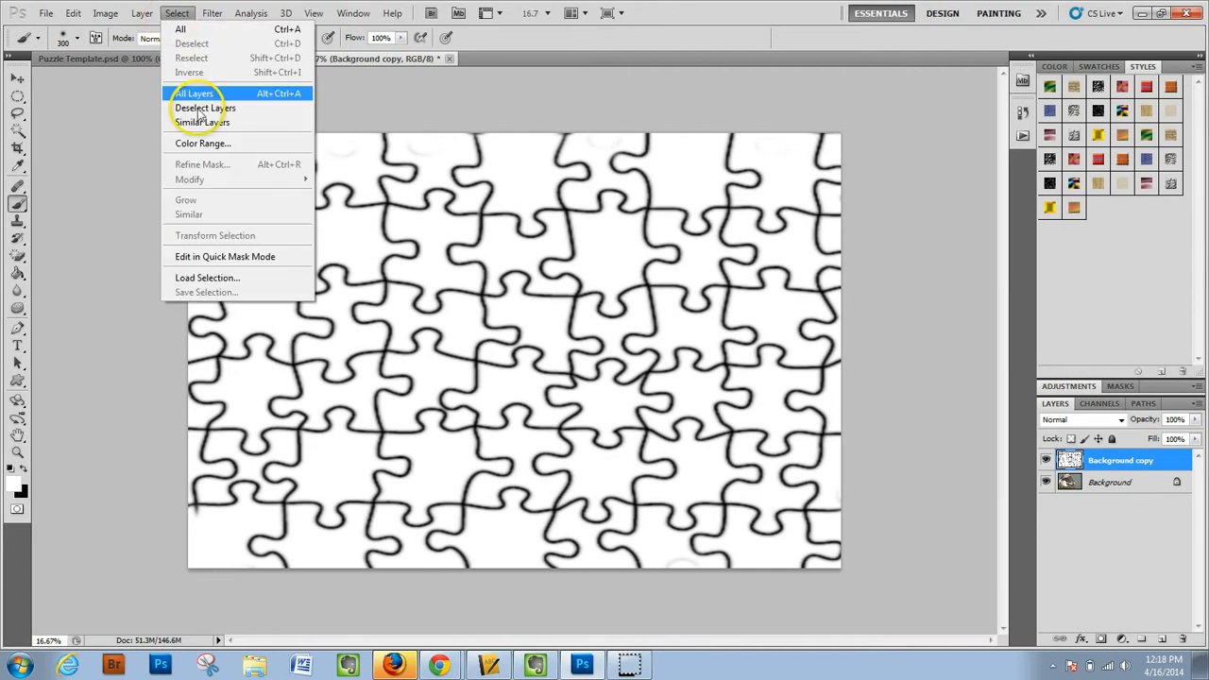
{"action": "left_click", "coordinate": [210, 151]}
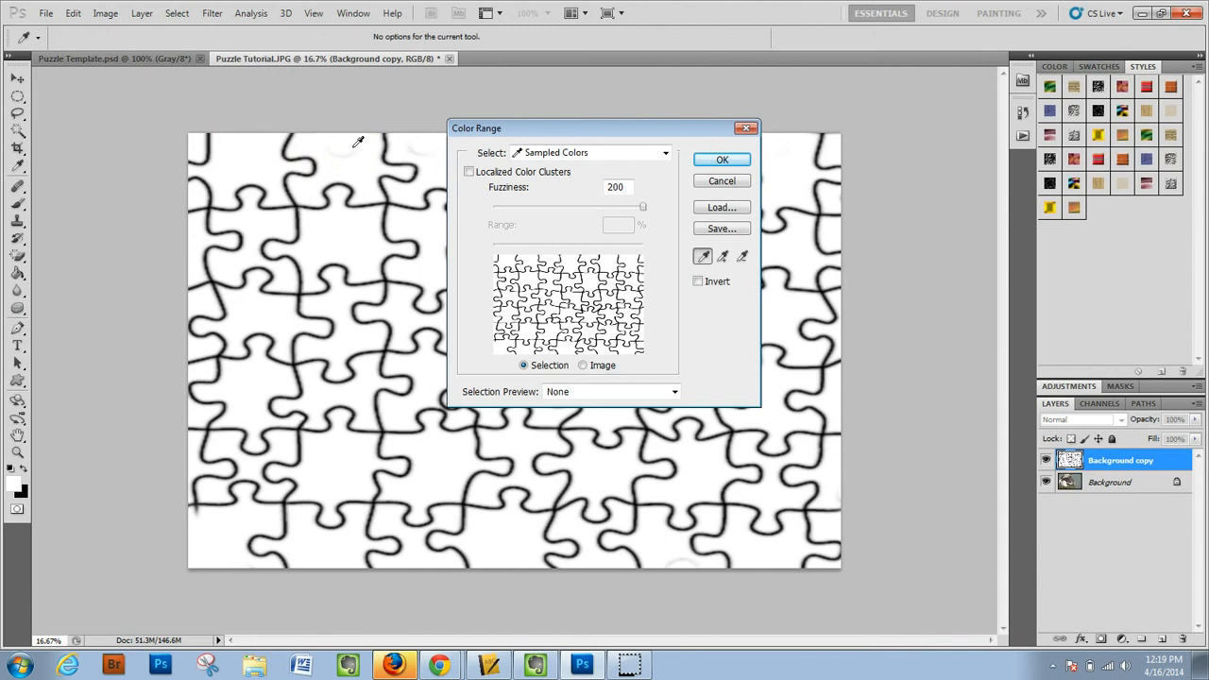
{"action": "left_click", "coordinate": [717, 162]}
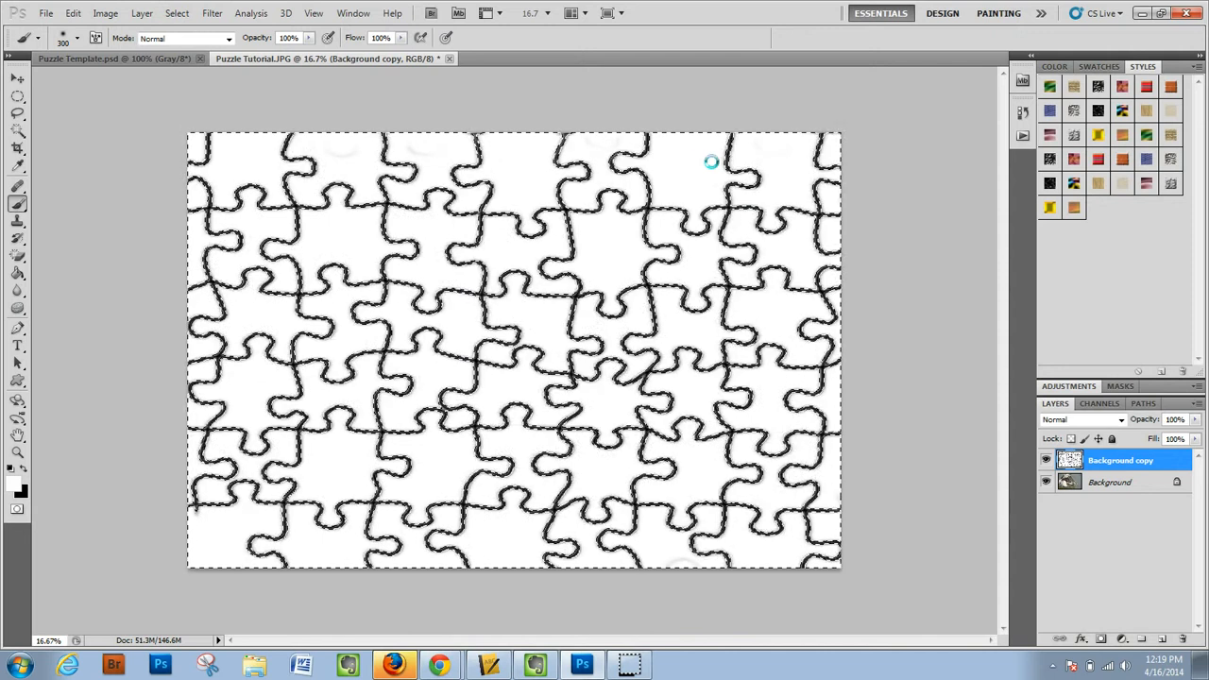
{"action": "key", "text": "Delete"}
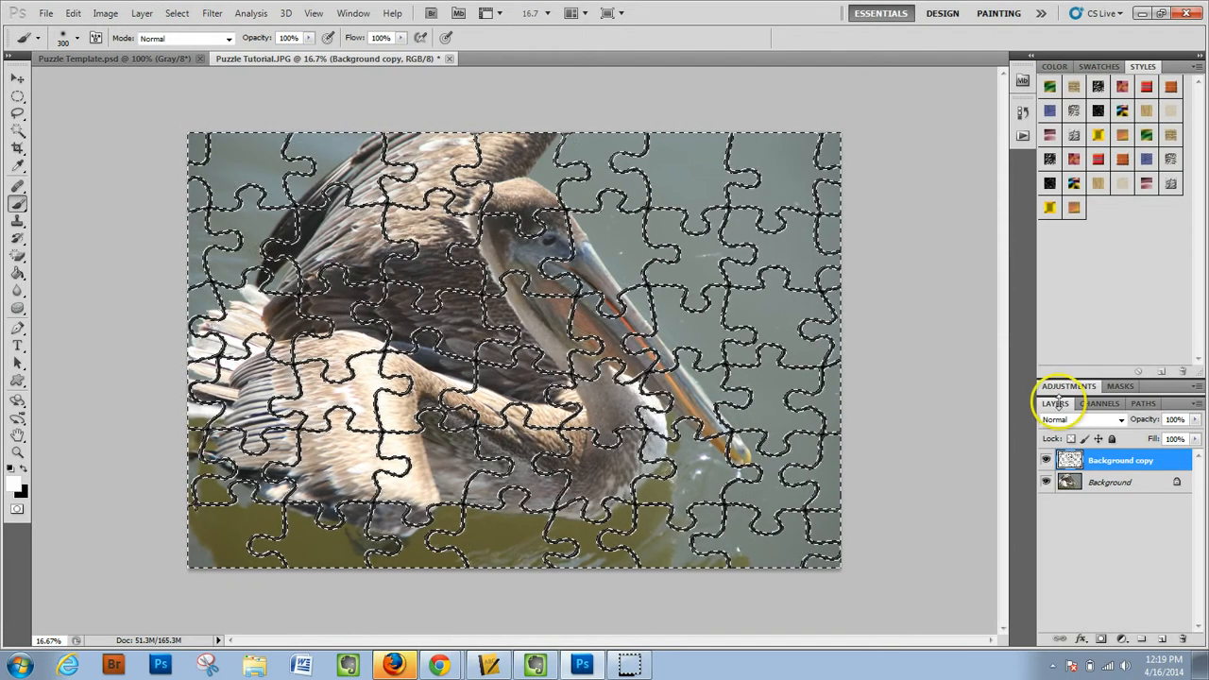
{"action": "left_click", "coordinate": [175, 13]}
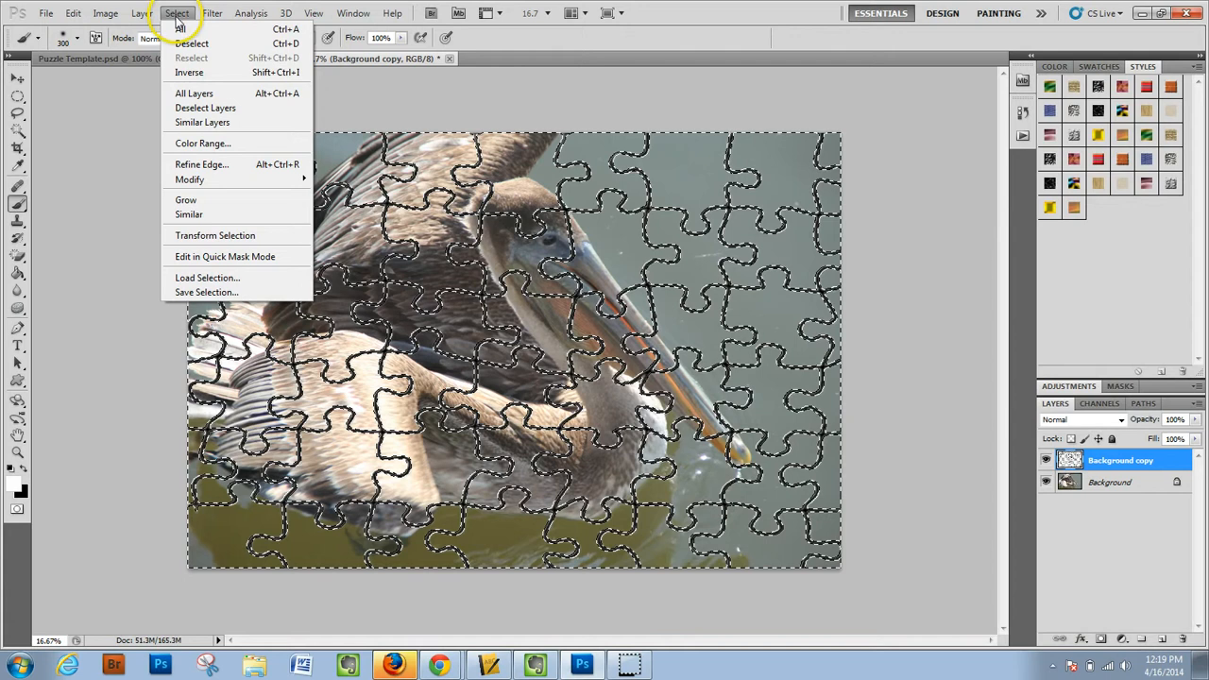
{"action": "left_click", "coordinate": [187, 44]}
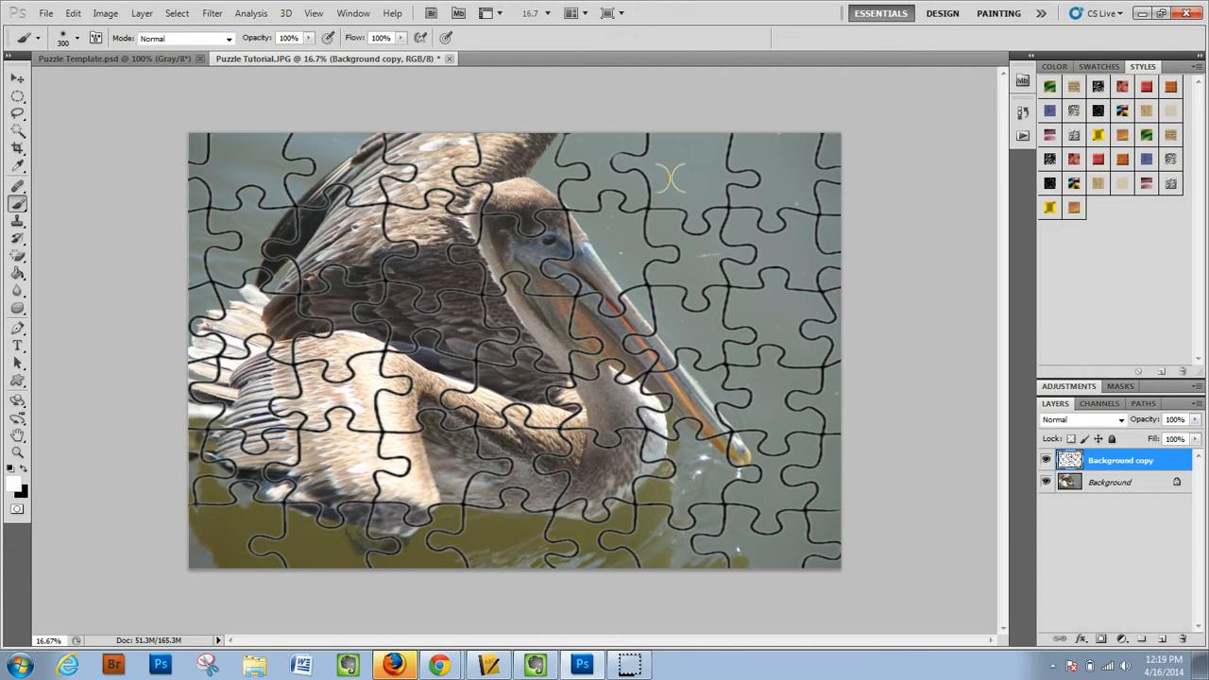
- Apply a Bevel and Emboss effect to the puzzle layer with depth 650%, size 3 px and soften 5 px
{"action": "left_click", "coordinate": [1082, 639]}
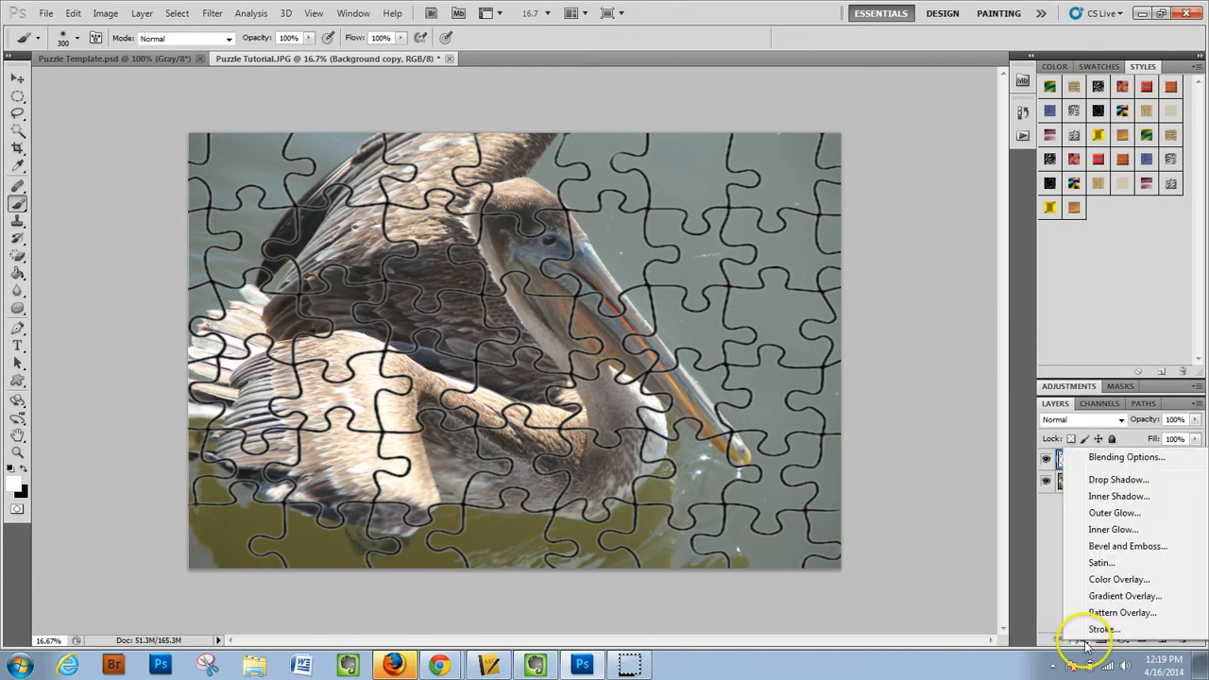
{"action": "left_click", "coordinate": [1103, 548]}
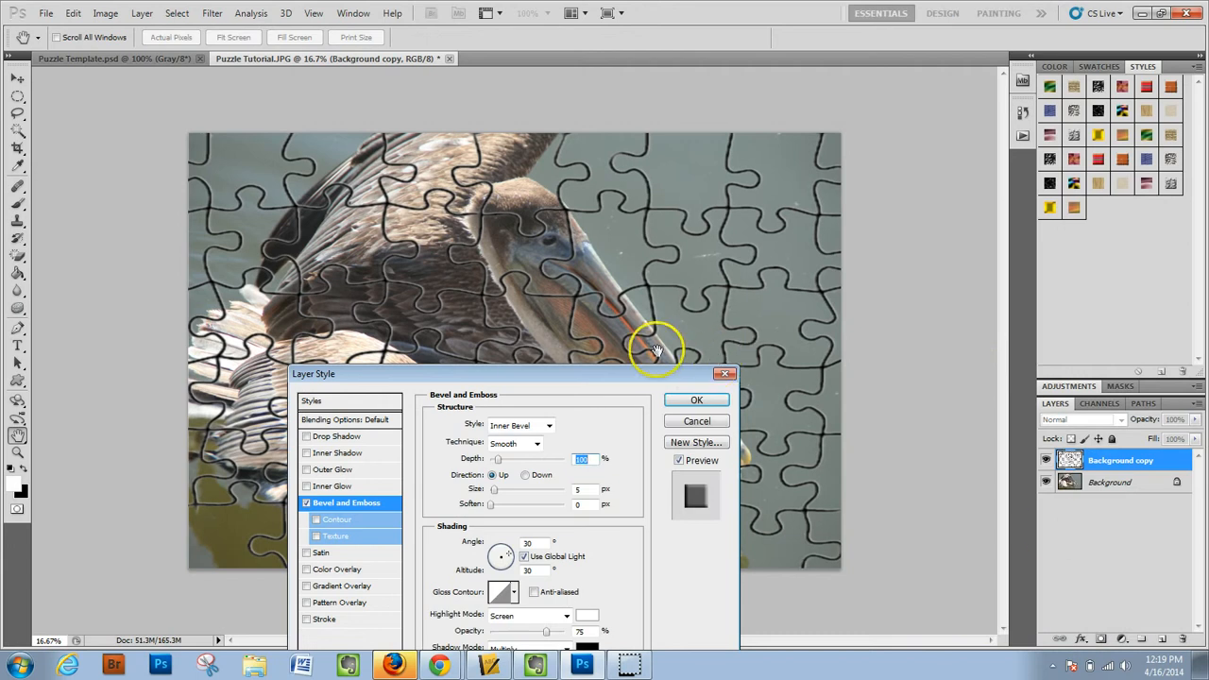
{"action": "left_click_drag", "start_coordinate": [658, 376], "coordinate": [933, 132]}
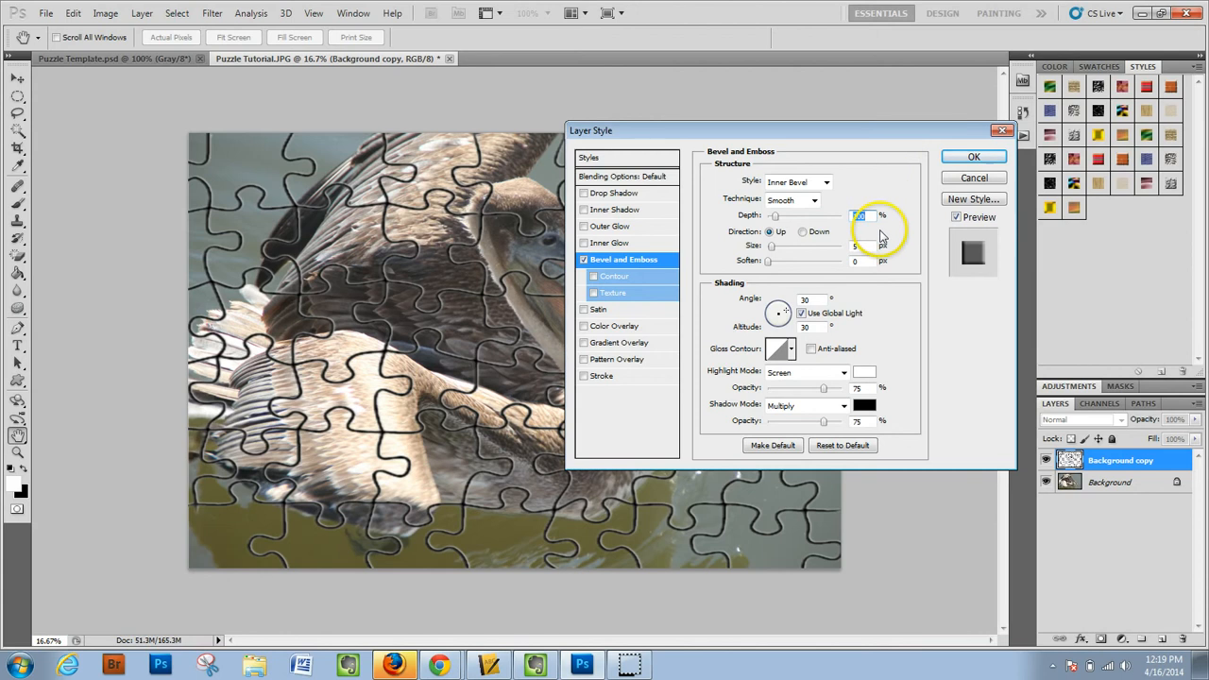
{"action": "type", "text": "650"}
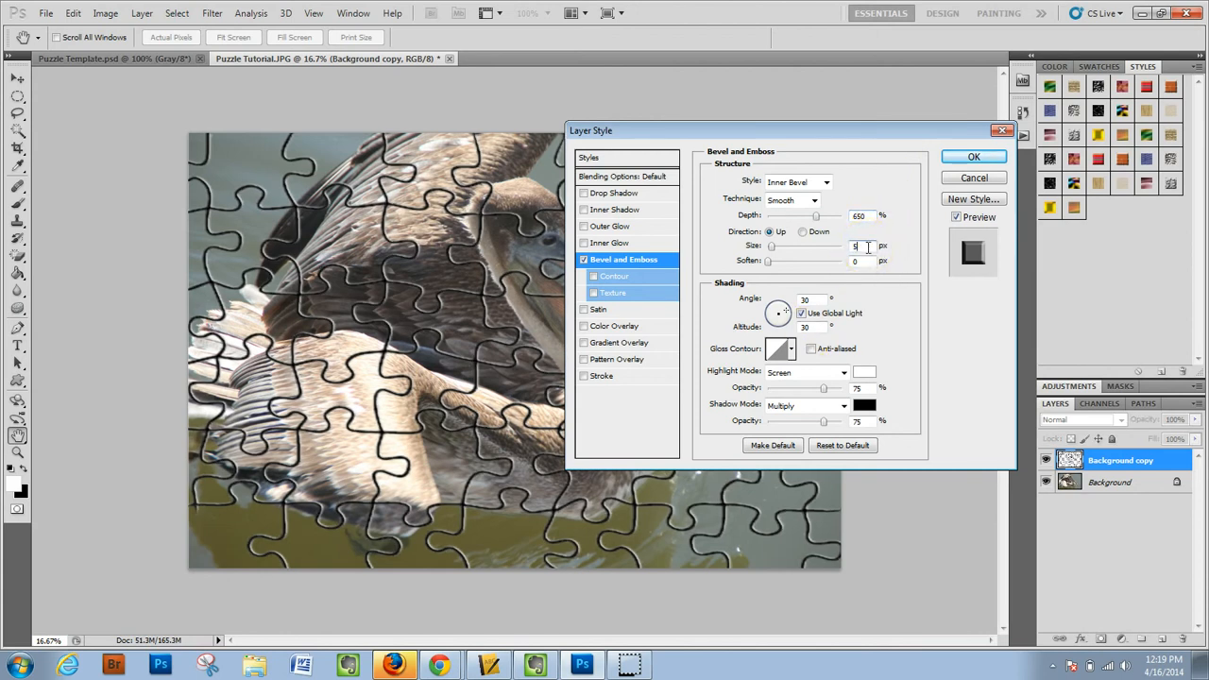
{"action": "key", "text": "BackSpace"}
{"action": "left_click", "coordinate": [867, 256]}
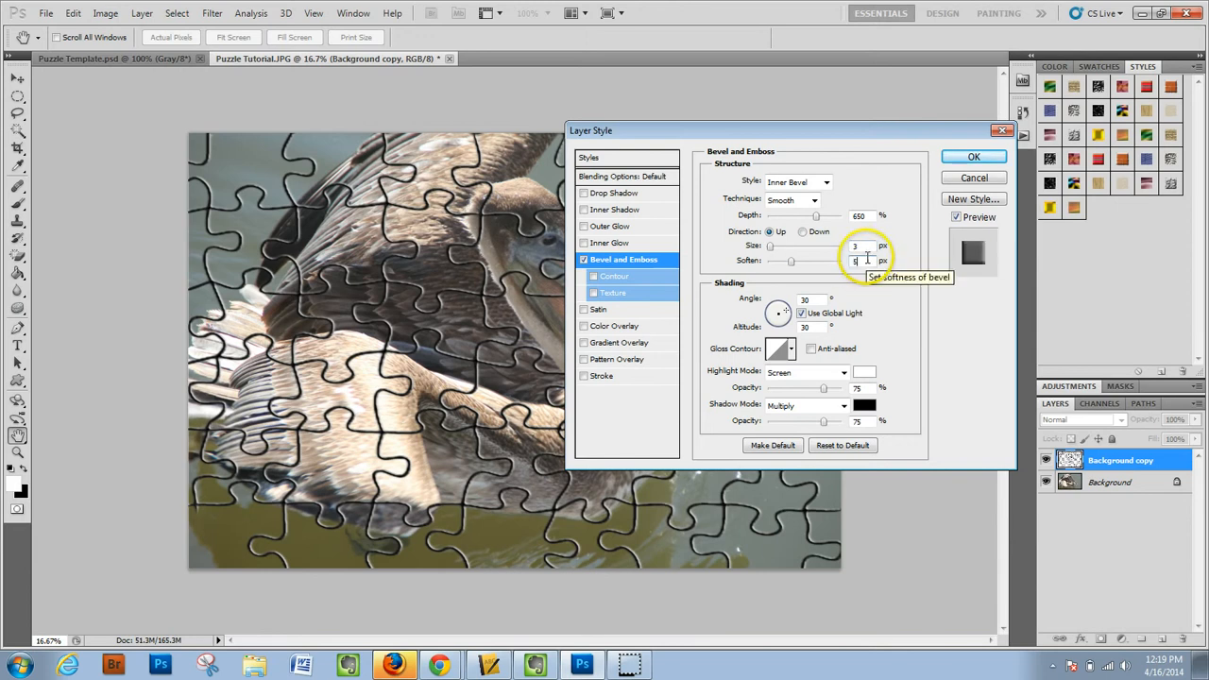
{"action": "left_click", "coordinate": [974, 157]}
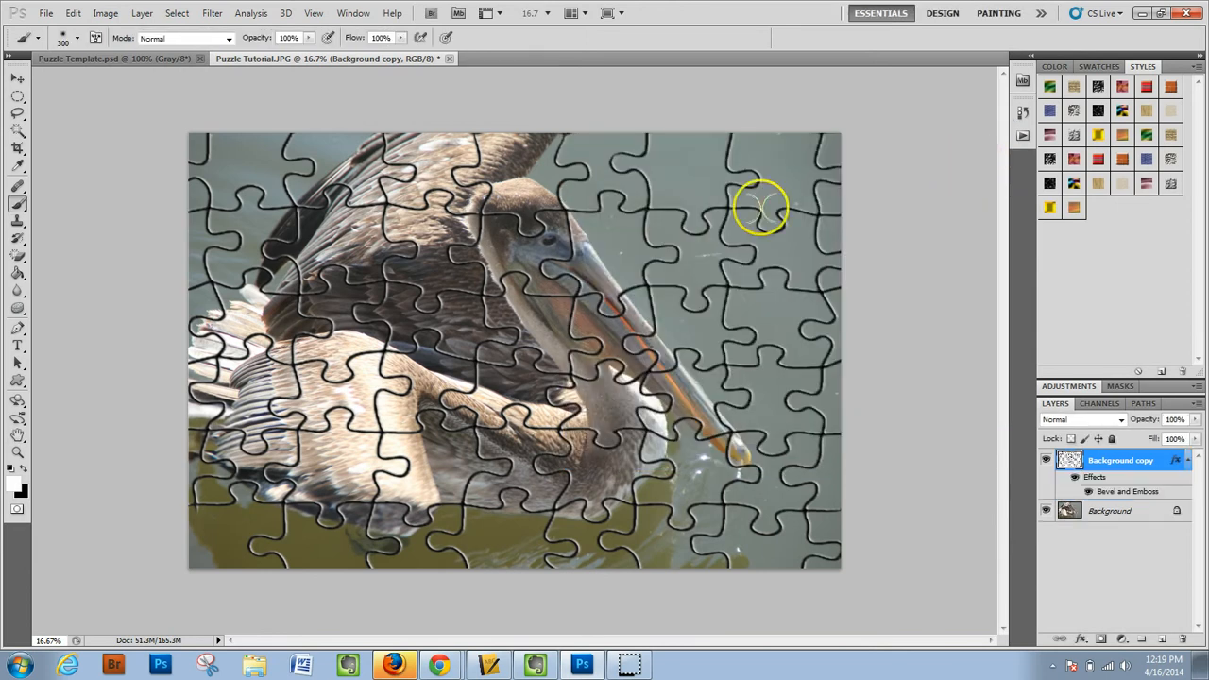
- Set the puzzle layer's fill to 20%
{"action": "left_click", "coordinate": [1169, 439]}
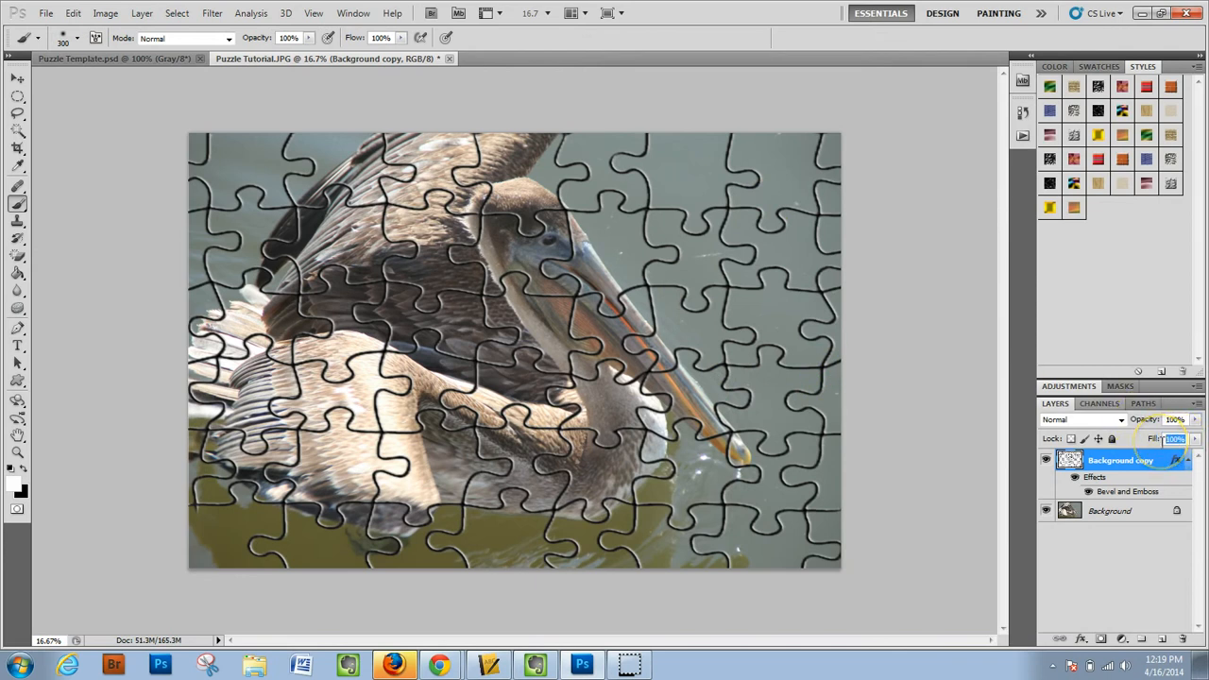
{"action": "type", "text": "20"}
{"action": "key", "text": "Return"}
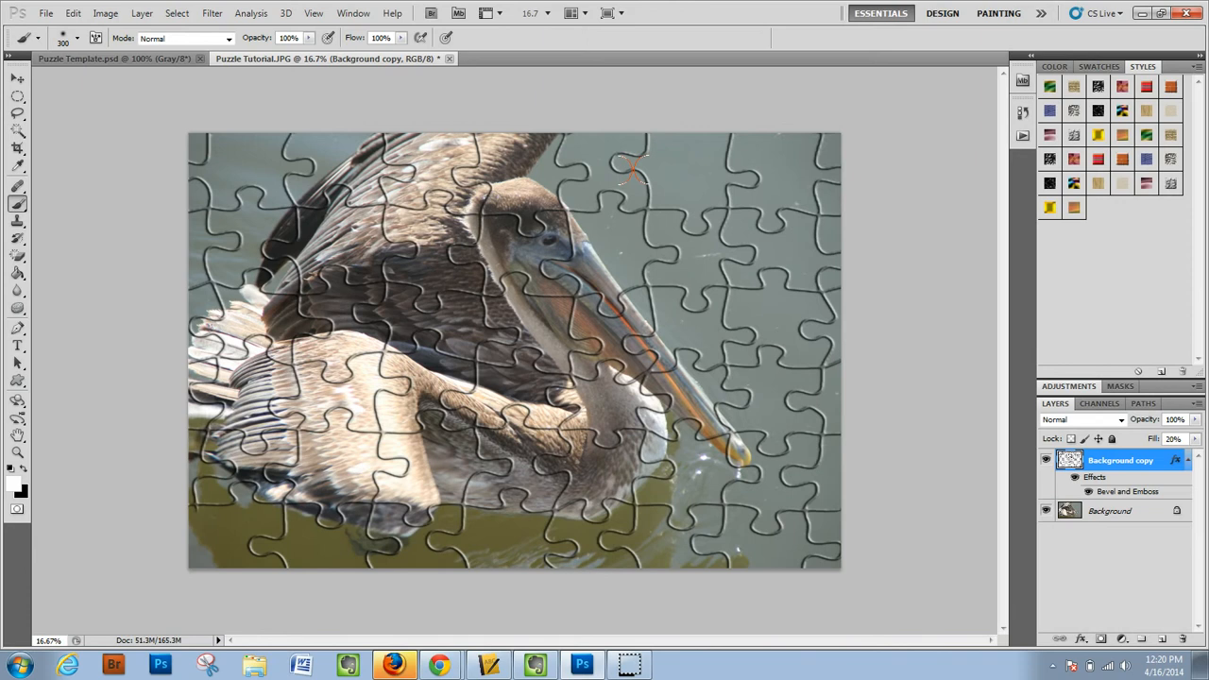
- Add a Drop Shadow effect to the puzzle layer with the light angle set to 130°
{"action": "left_click", "coordinate": [1080, 639]}
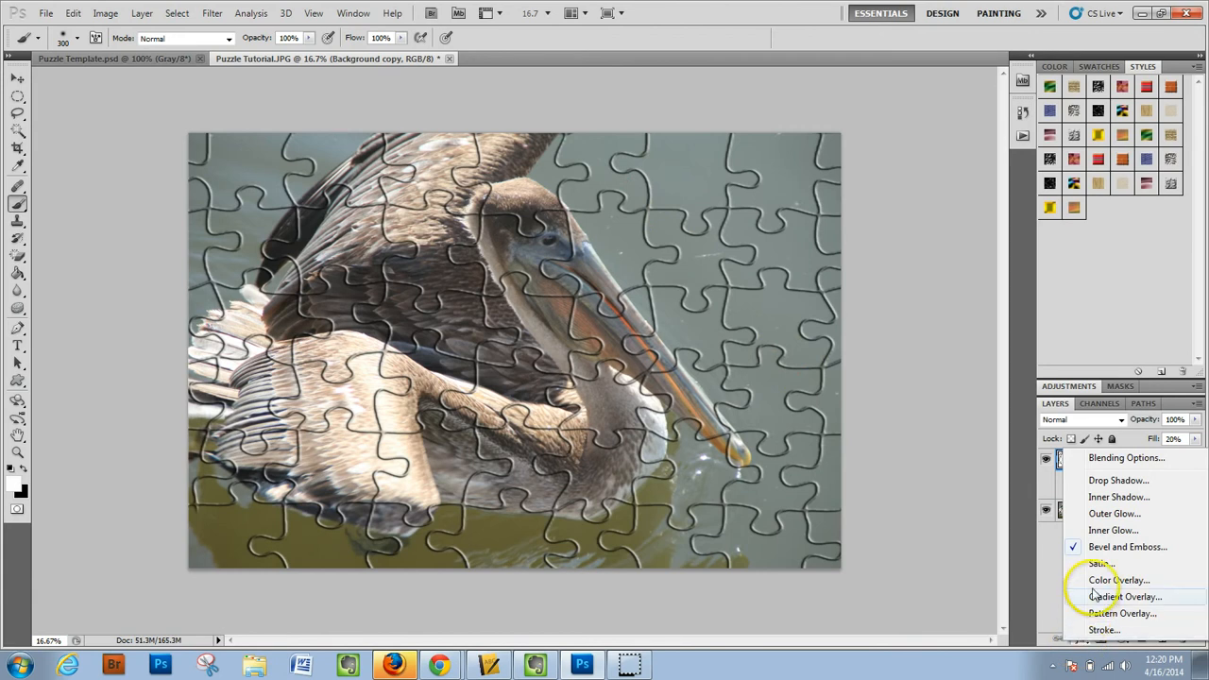
{"action": "left_click", "coordinate": [1095, 487]}
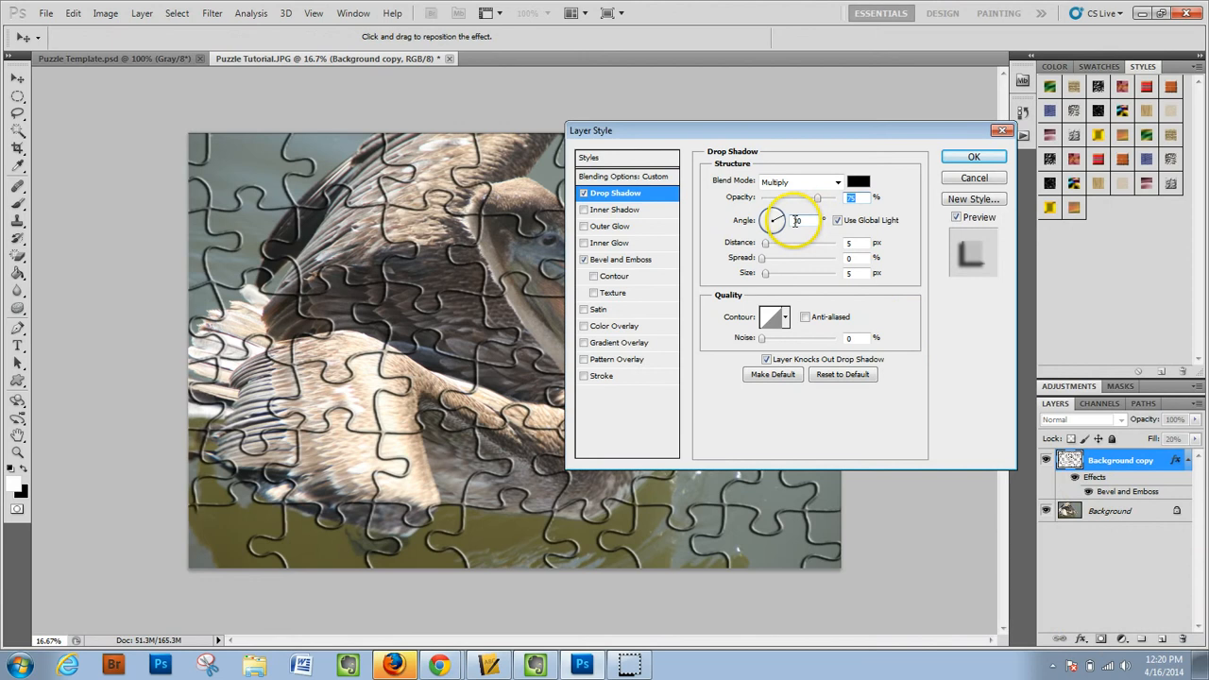
{"action": "type", "text": "100"}
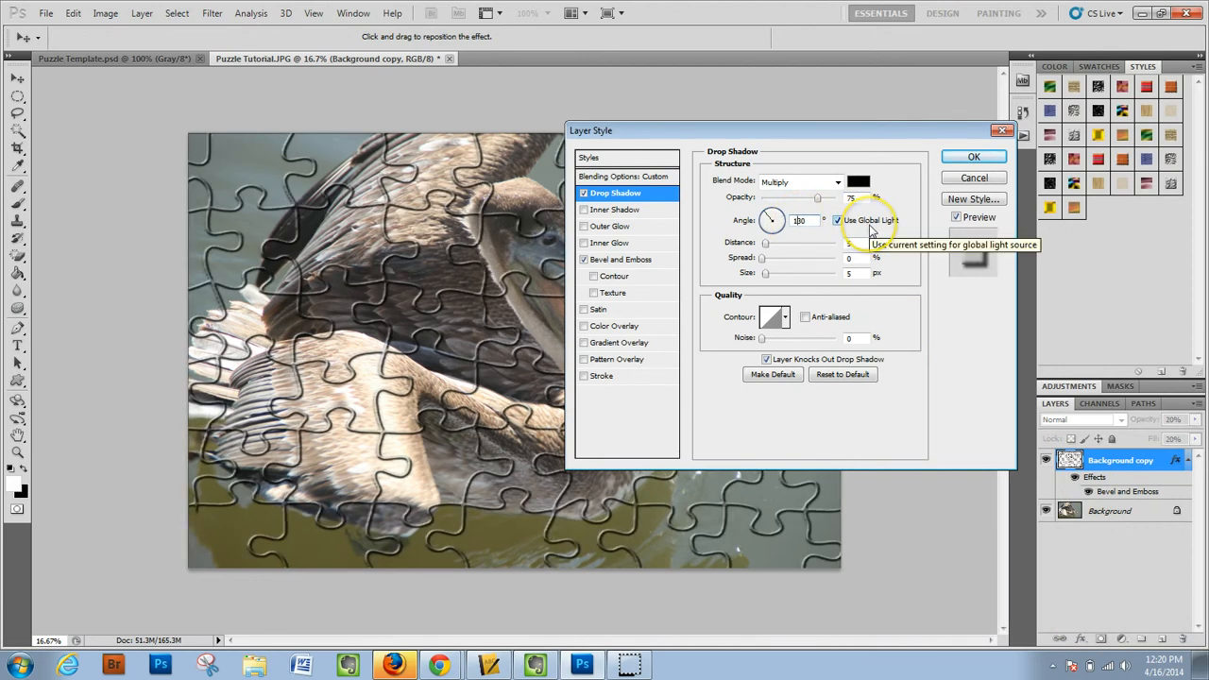
{"action": "left_click", "coordinate": [964, 158]}
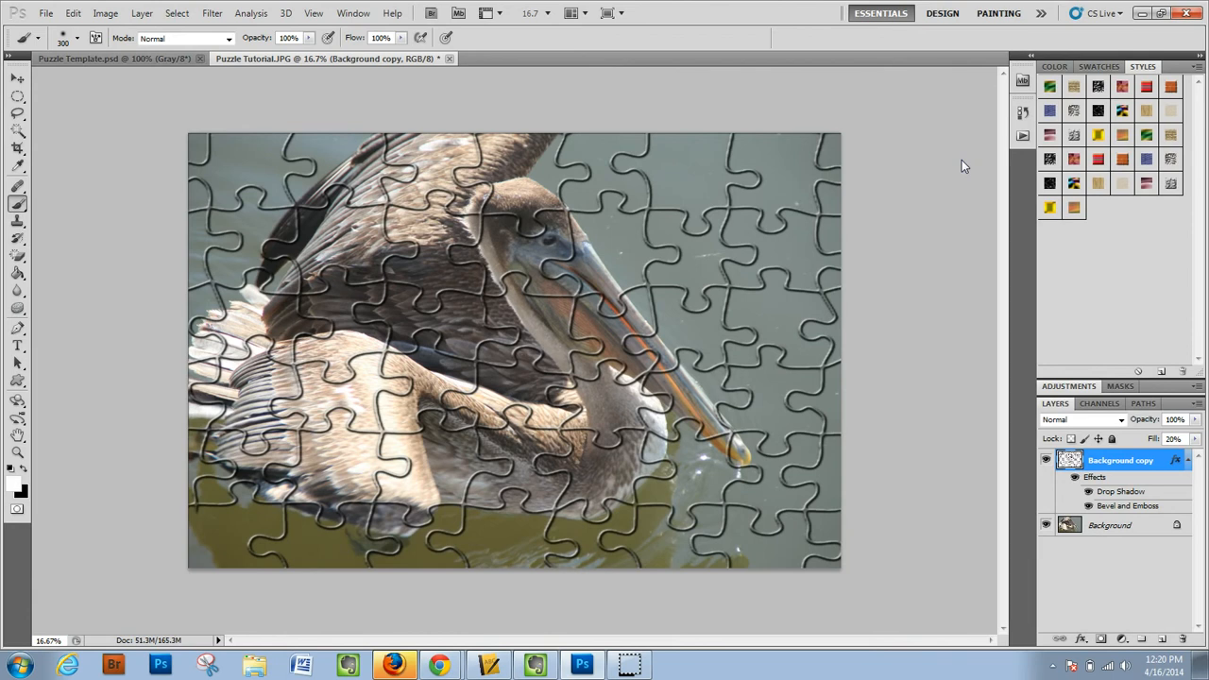
- Select the puzzle piece covering the base of the pelican's beak with the Magic Wand on the puzzle layer
{"action": "left_click", "coordinate": [19, 132]}
{"action": "left_click", "coordinate": [61, 145]}
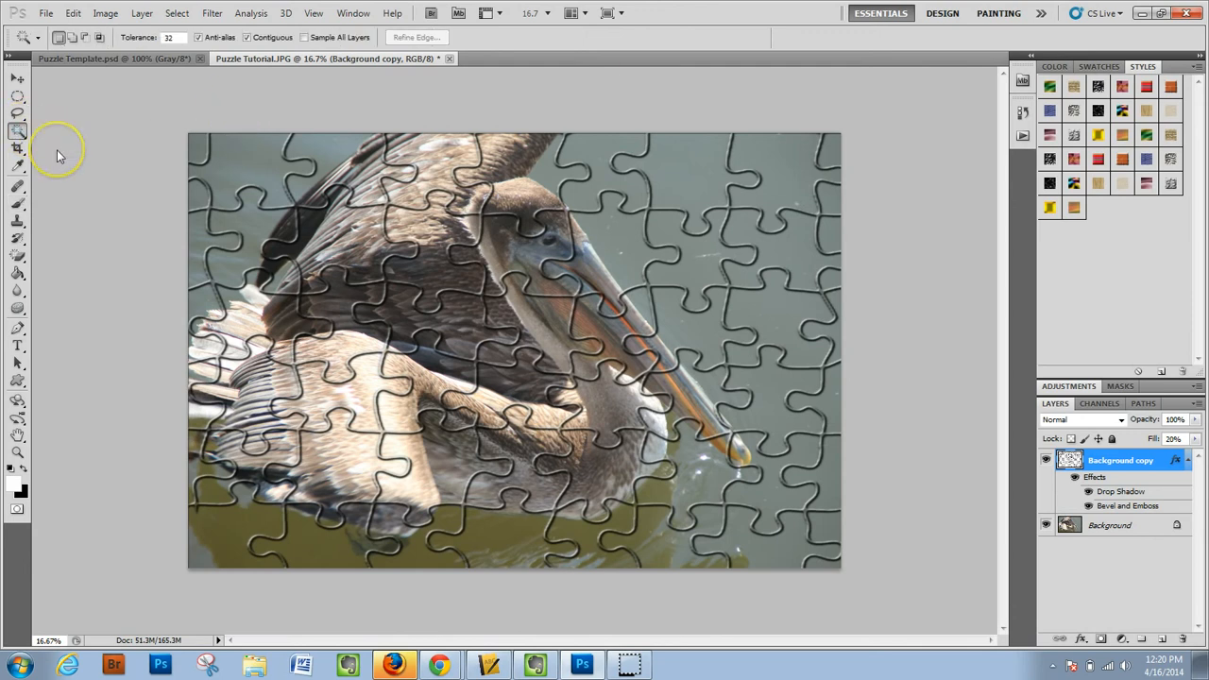
{"action": "left_click", "coordinate": [632, 256]}
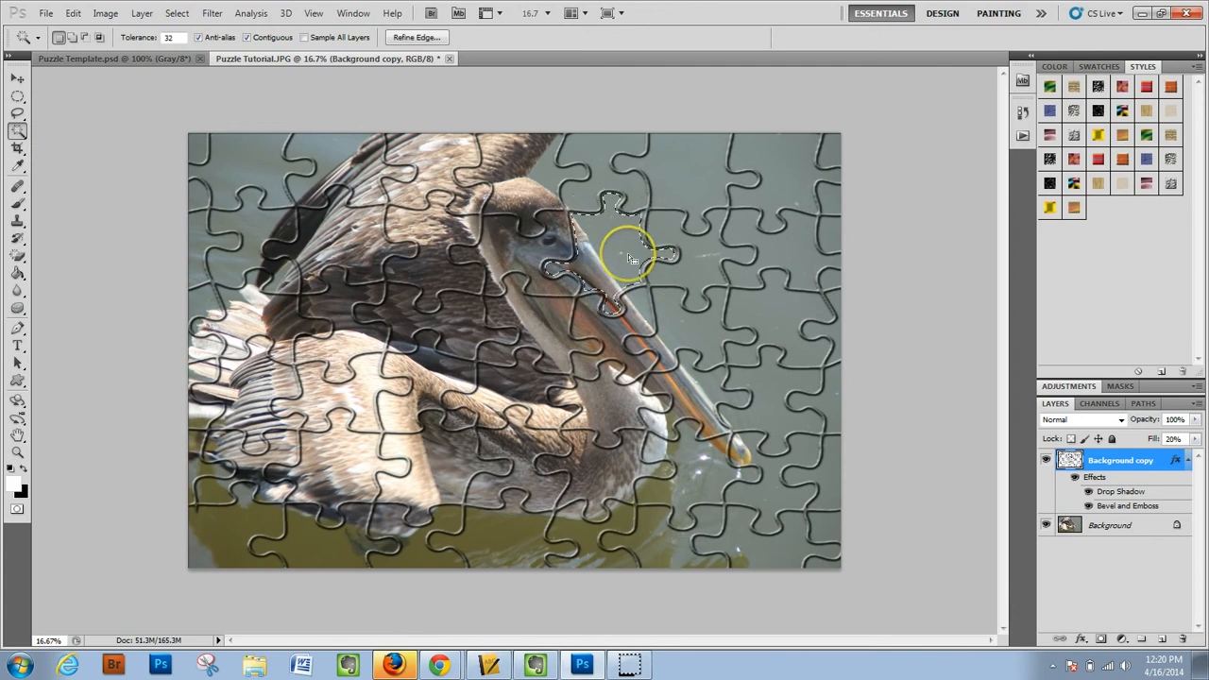
- Expand the puzzle piece selection by 5 pixels
{"action": "left_click", "coordinate": [177, 13]}
{"action": "mouse_move", "coordinate": [199, 184]}
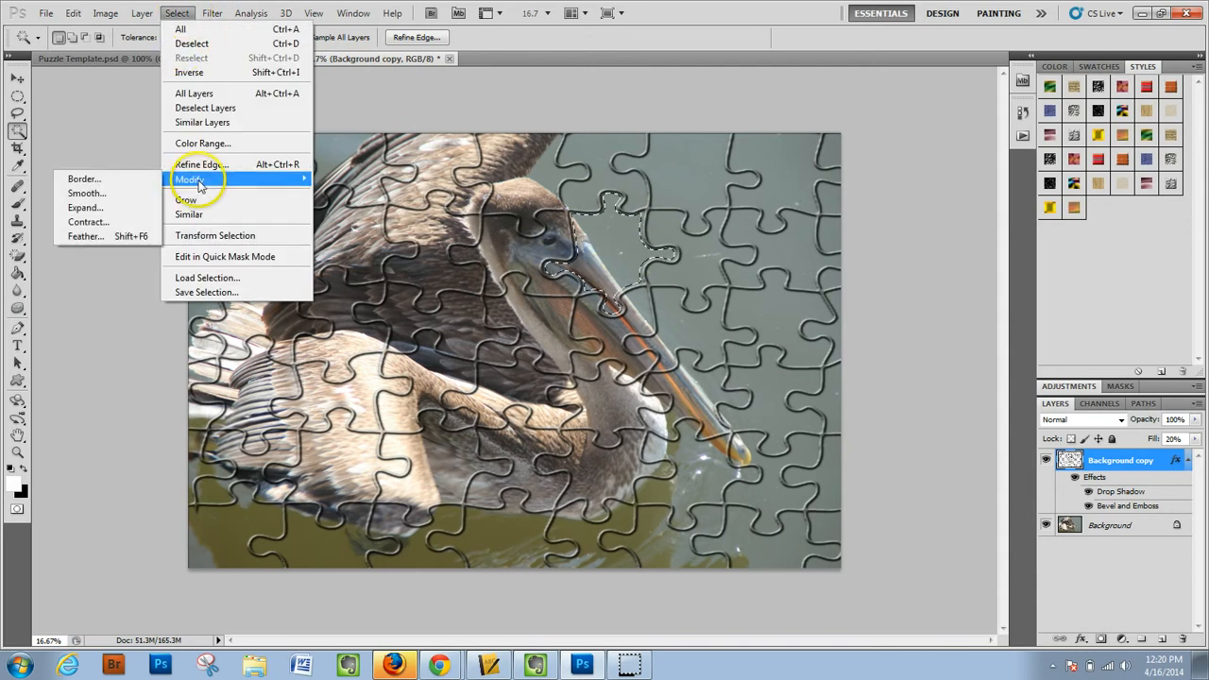
{"action": "left_click", "coordinate": [104, 207]}
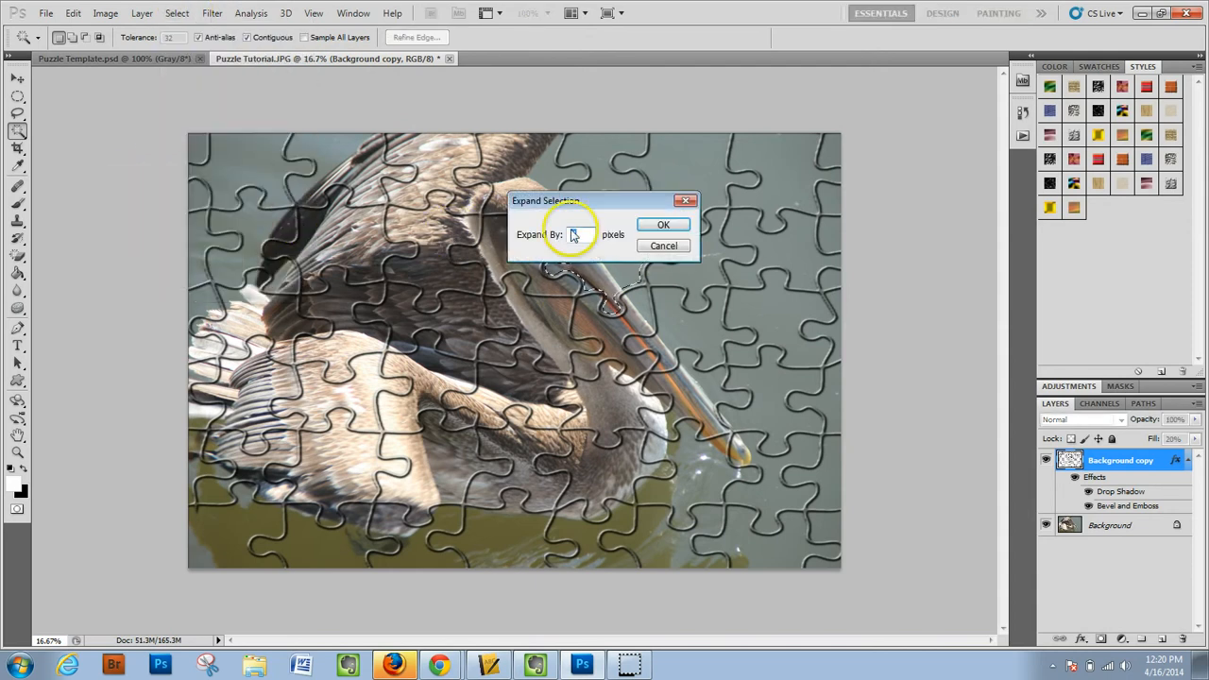
{"action": "left_click_drag", "start_coordinate": [590, 199], "coordinate": [824, 142]}
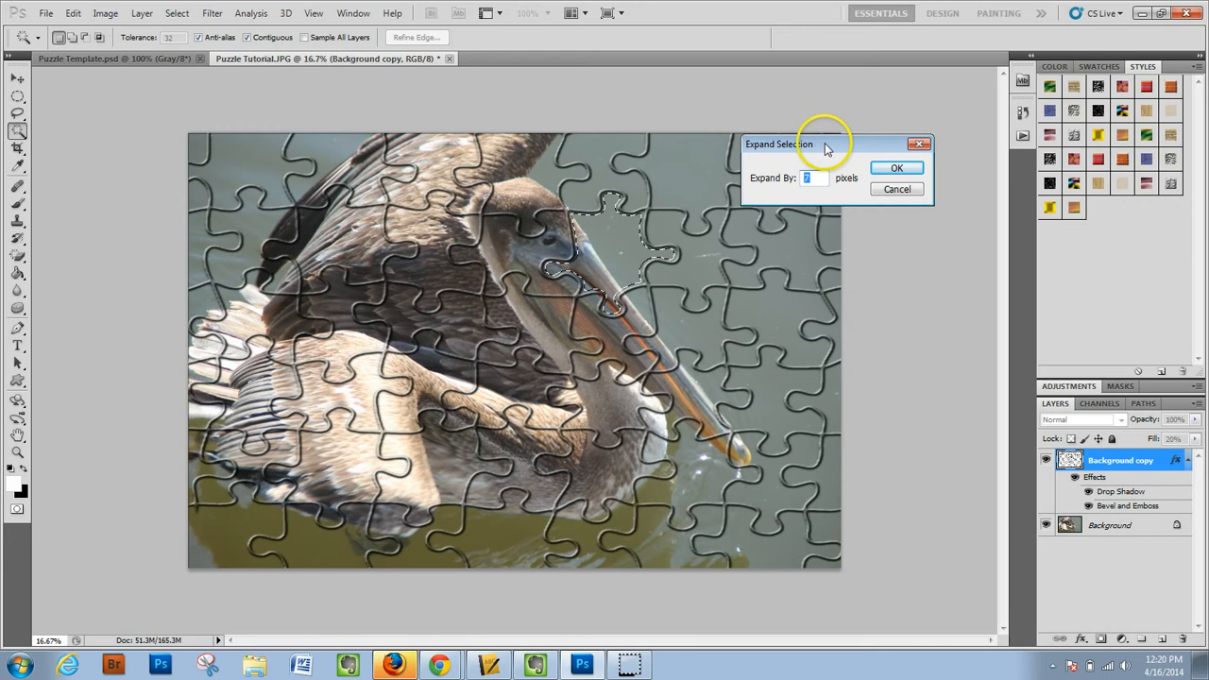
{"action": "type", "text": "5"}
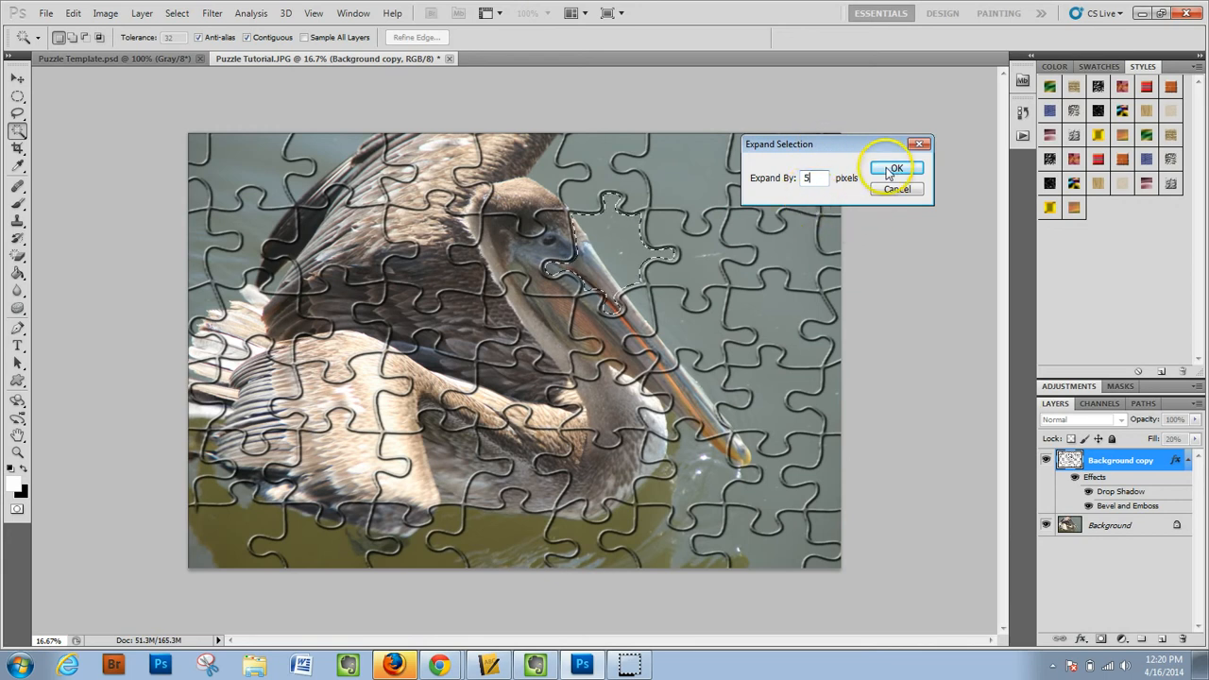
{"action": "left_click", "coordinate": [890, 173]}
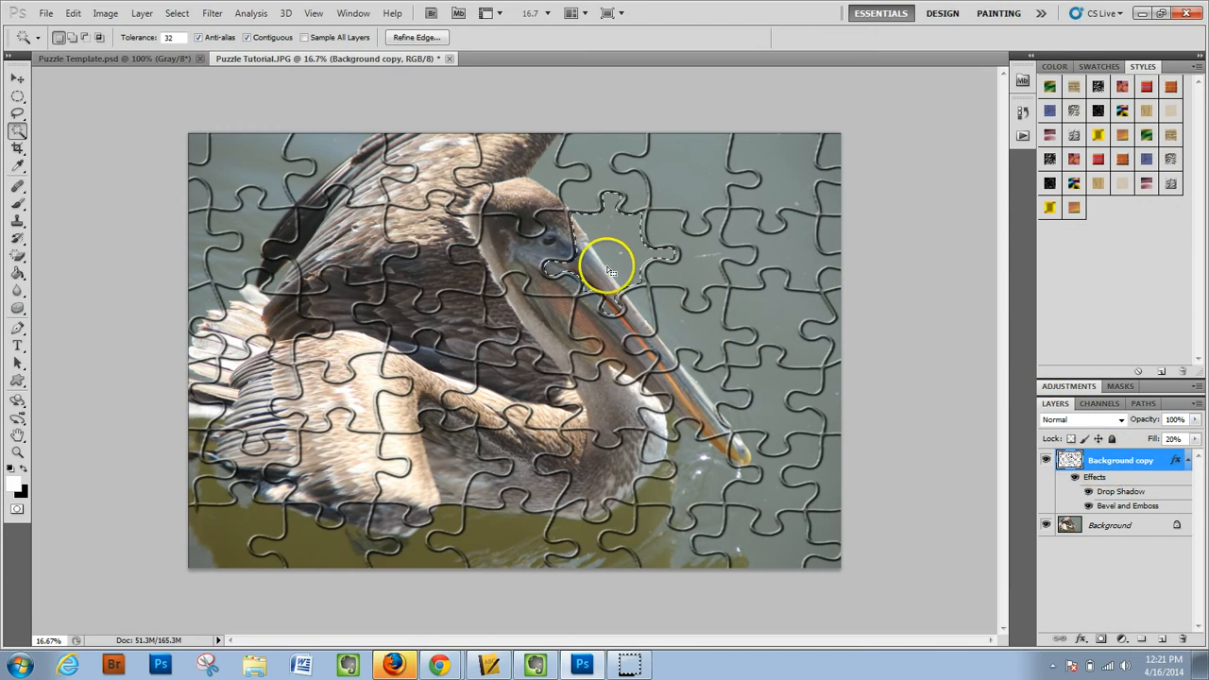
- Cut the selected piece out of the Background photo onto its own layer using Layer via Cut
{"action": "left_click", "coordinate": [1101, 525]}
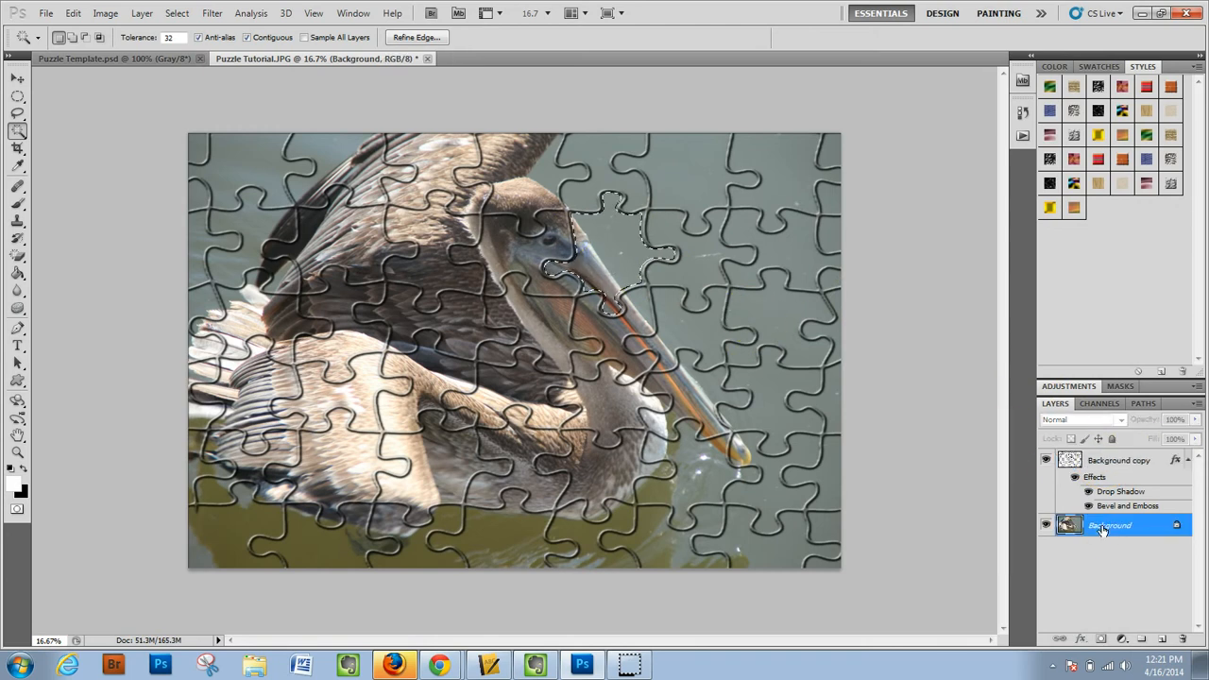
{"action": "right_click", "coordinate": [616, 252]}
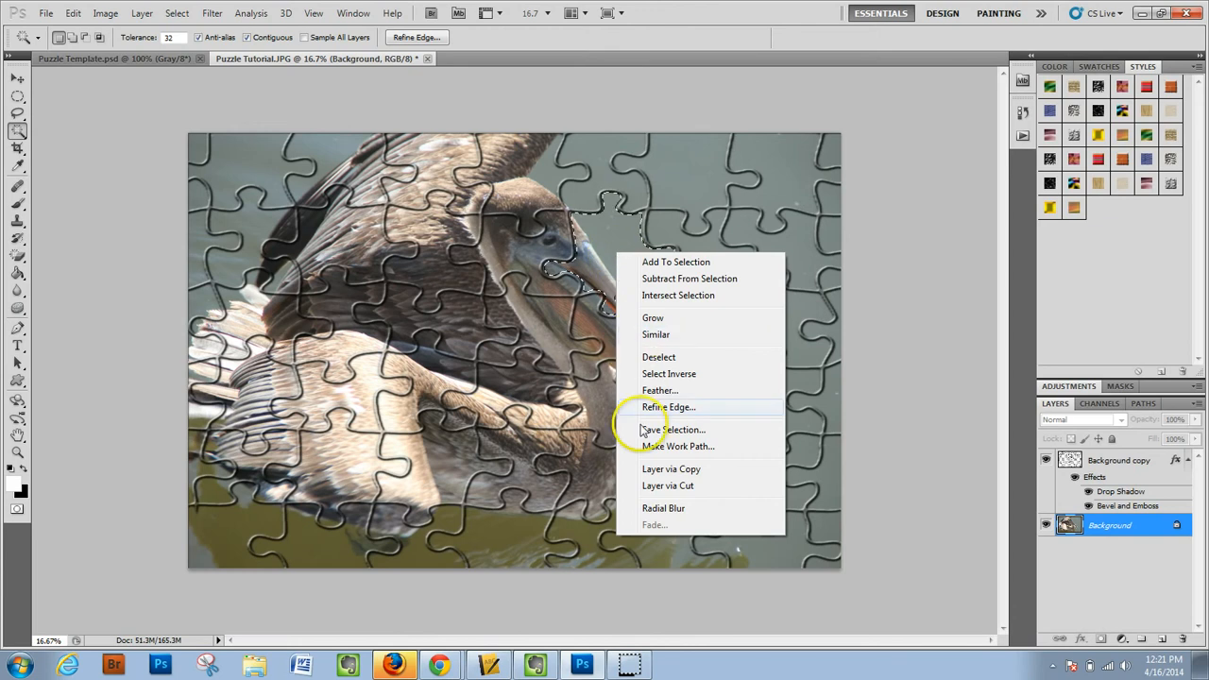
{"action": "left_click", "coordinate": [657, 487]}
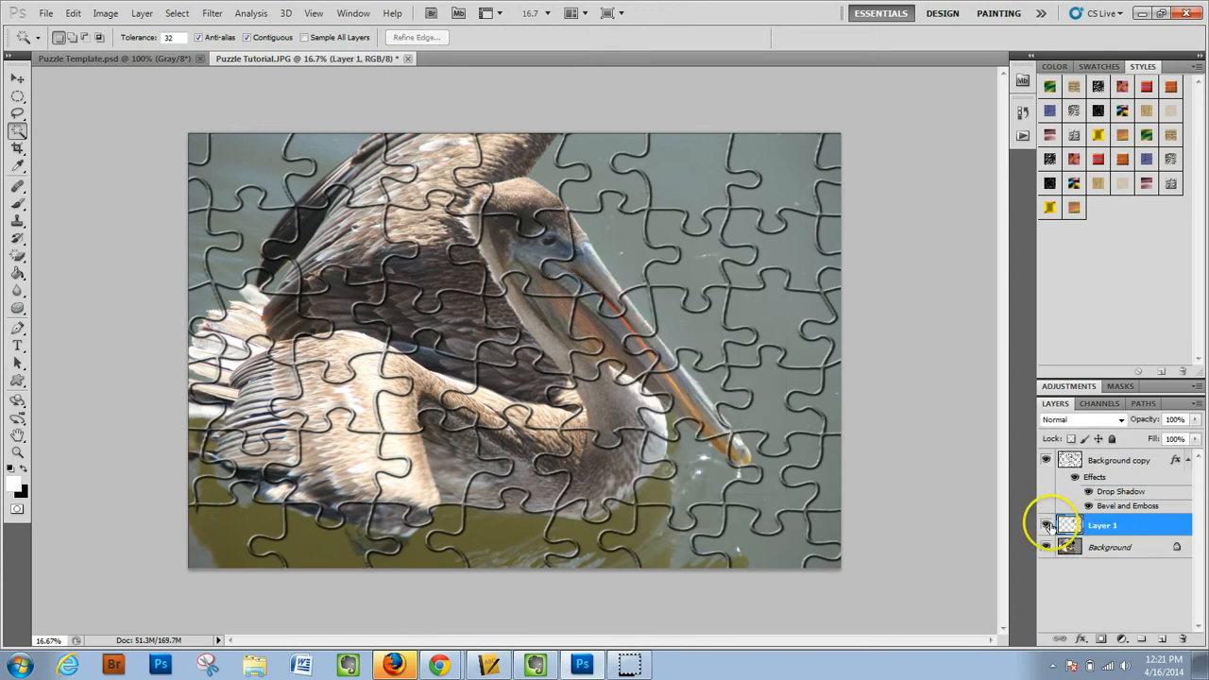
- Check the puzzle layer's visibility and move the cut piece's layer above it in the stack
{"action": "left_click", "coordinate": [1046, 461]}
{"action": "left_click", "coordinate": [1047, 461]}
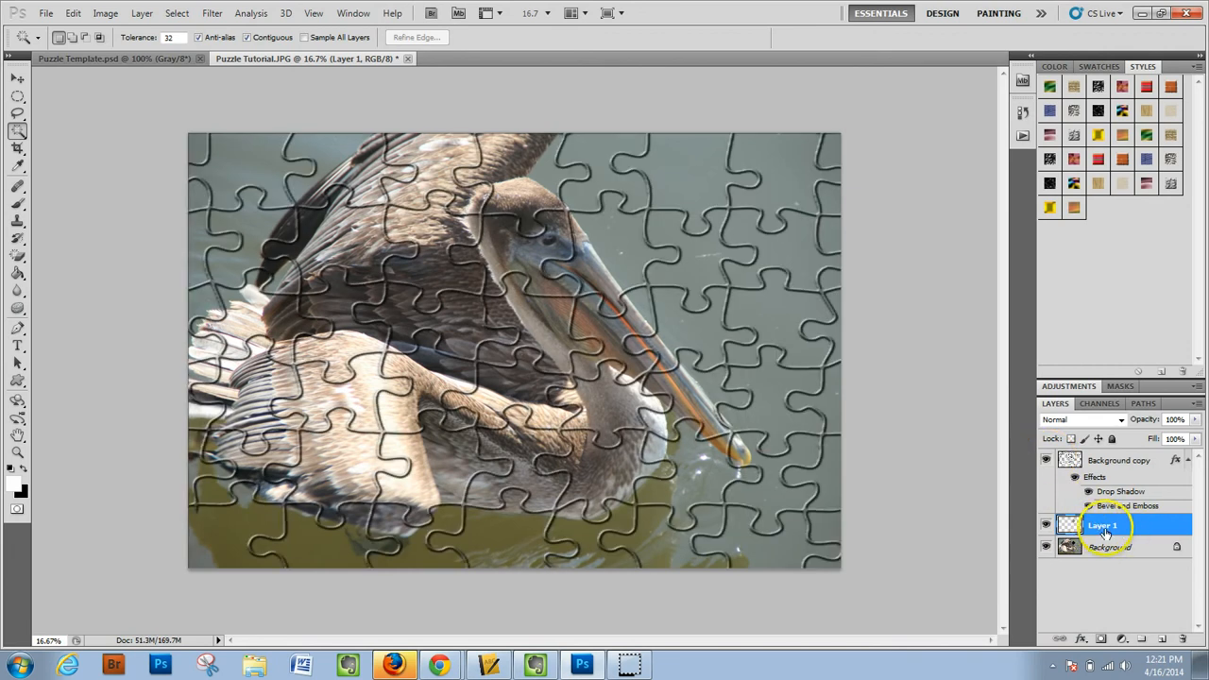
{"action": "left_click_drag", "start_coordinate": [1104, 533], "coordinate": [1103, 469]}
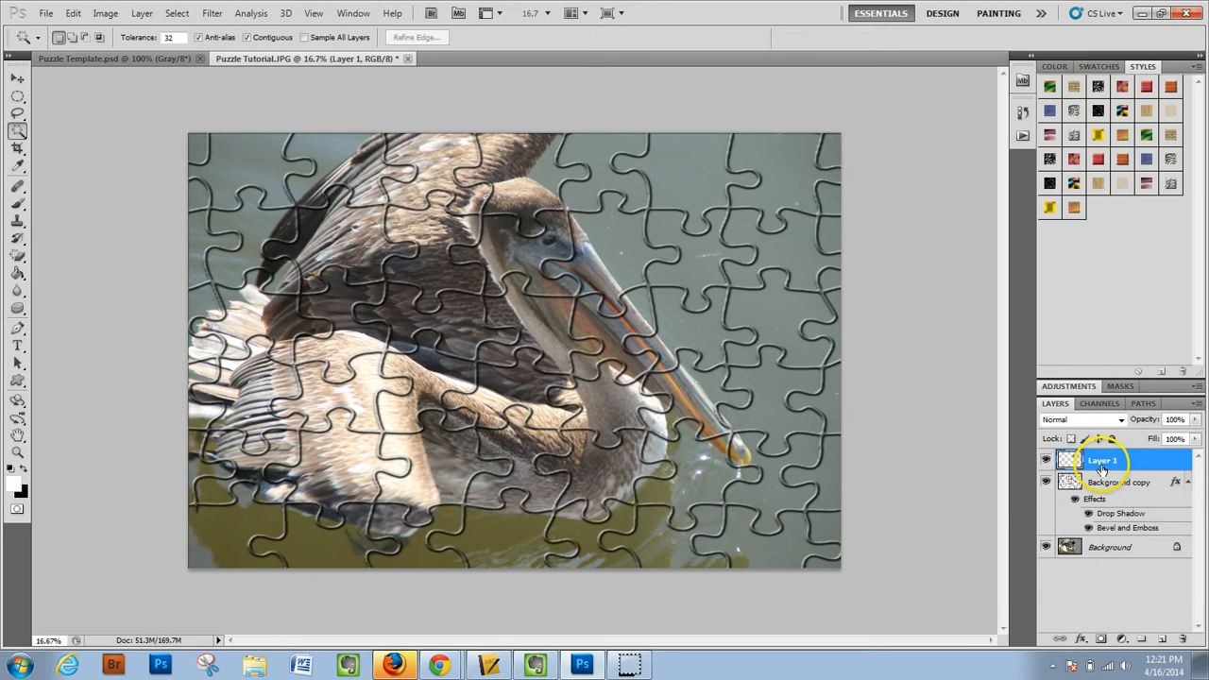
- Move the cut piece right of its hole and copy the puzzle layer's Drop Shadow and Bevel and Emboss effects onto it
{"action": "left_click", "coordinate": [18, 78]}
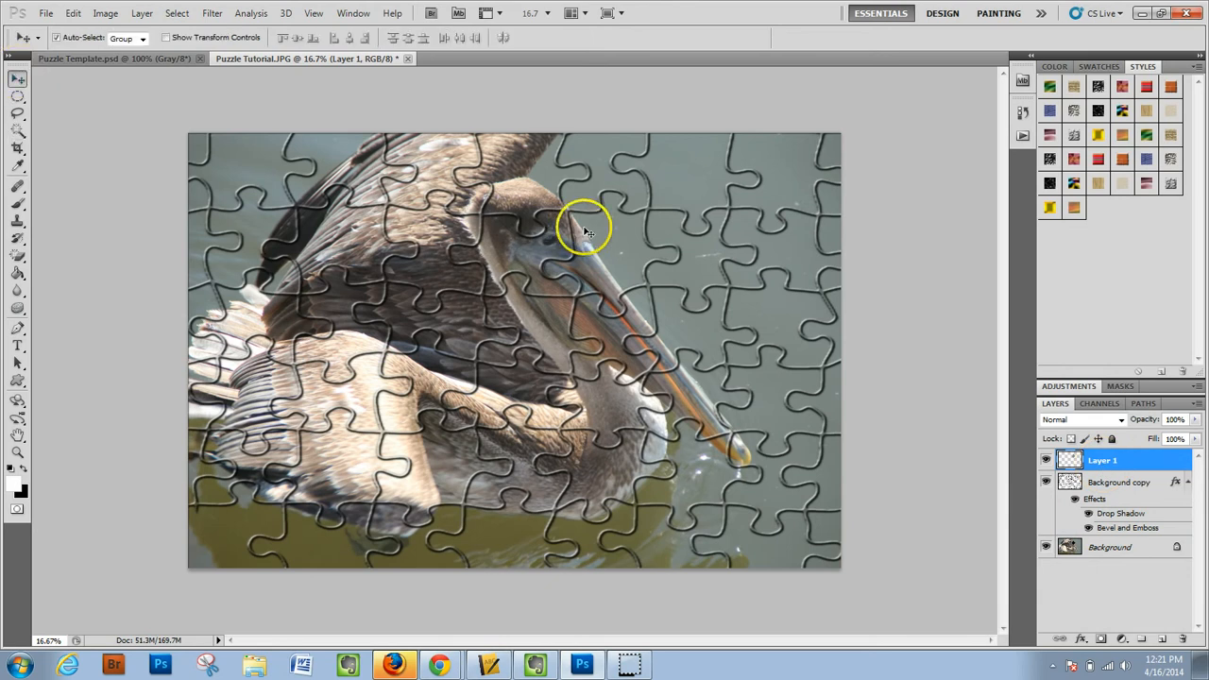
{"action": "left_click_drag", "start_coordinate": [636, 249], "coordinate": [754, 236]}
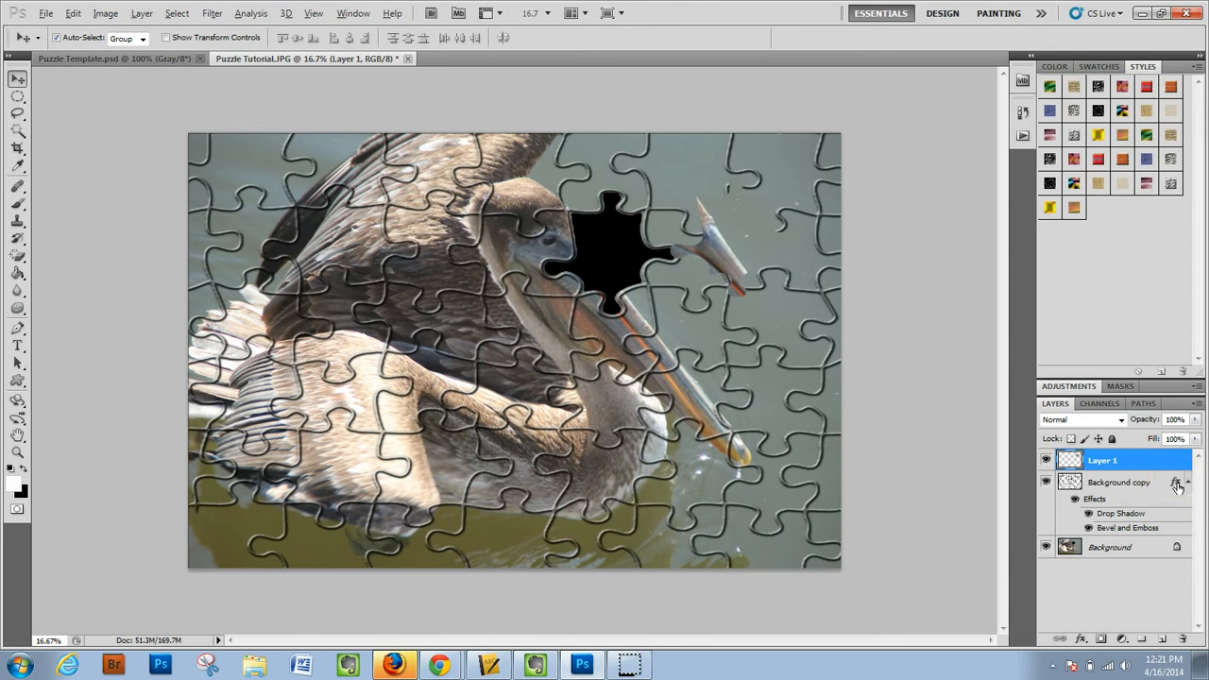
{"action": "left_click_drag", "start_coordinate": [1177, 487], "coordinate": [1177, 462]}
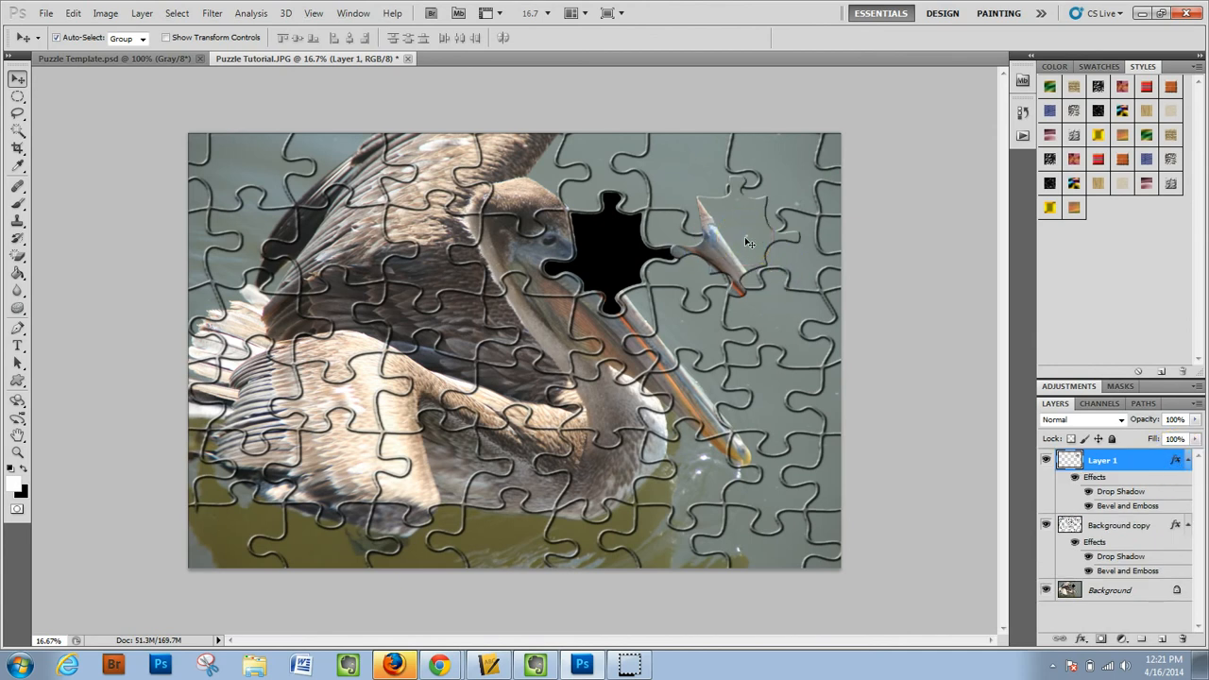
- Rotate the loose piece about 34° counterclockwise with Free Transform and shift it slightly up and left
{"action": "key", "text": "ctrl+t"}
{"action": "left_click", "coordinate": [805, 169]}
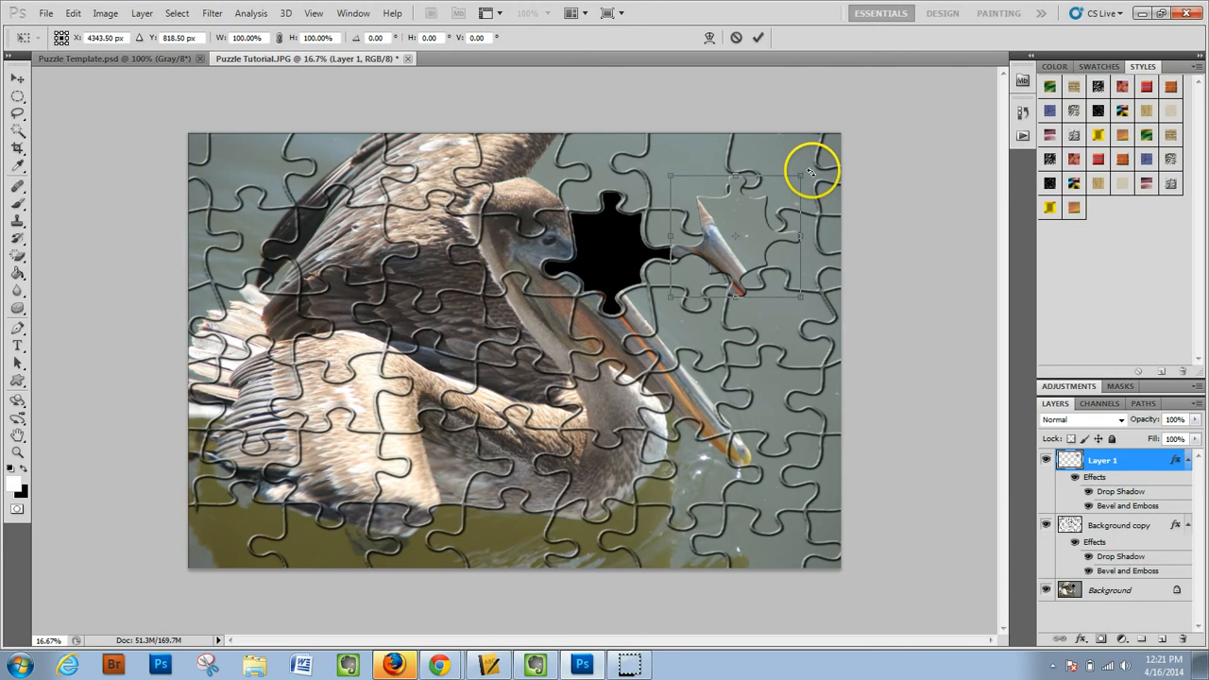
{"action": "left_click_drag", "start_coordinate": [812, 170], "coordinate": [762, 139]}
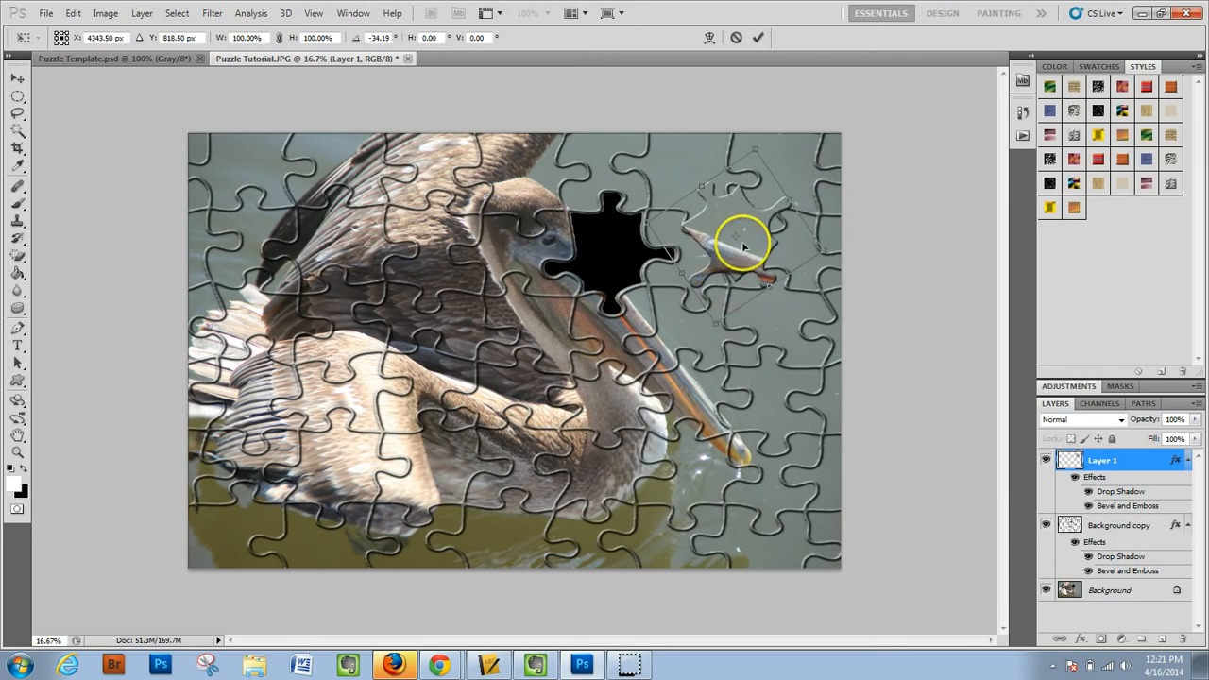
{"action": "left_click_drag", "start_coordinate": [742, 246], "coordinate": [724, 224]}
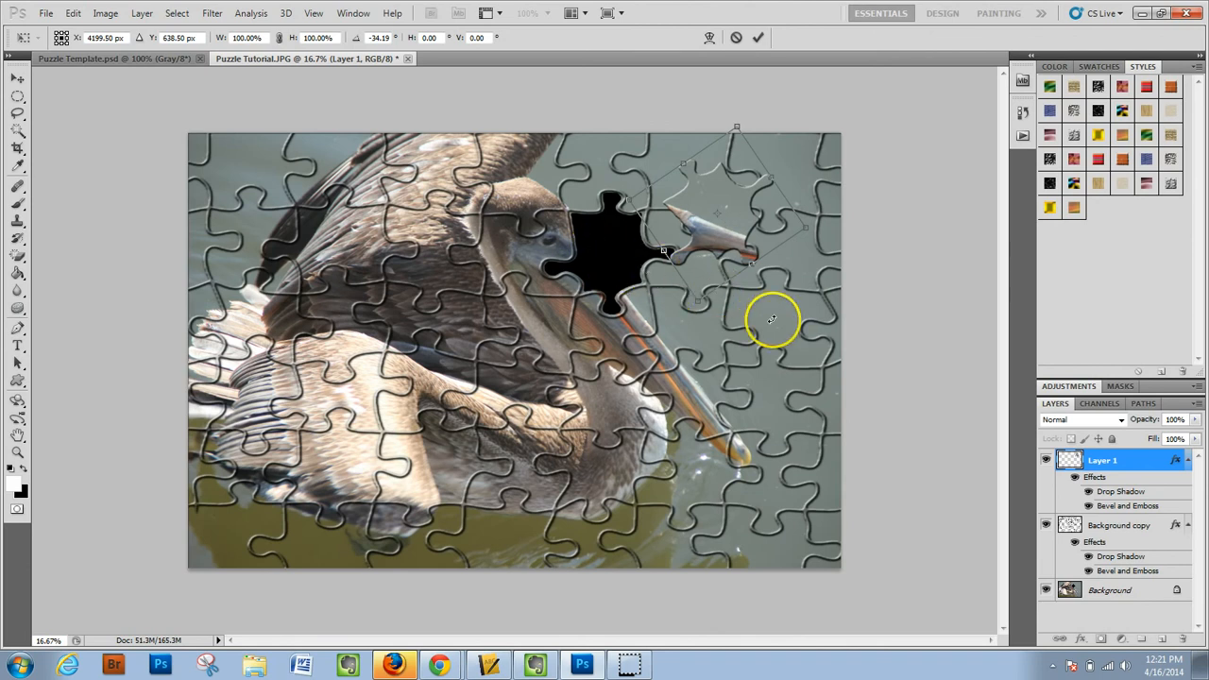
{"action": "key", "text": "Return"}
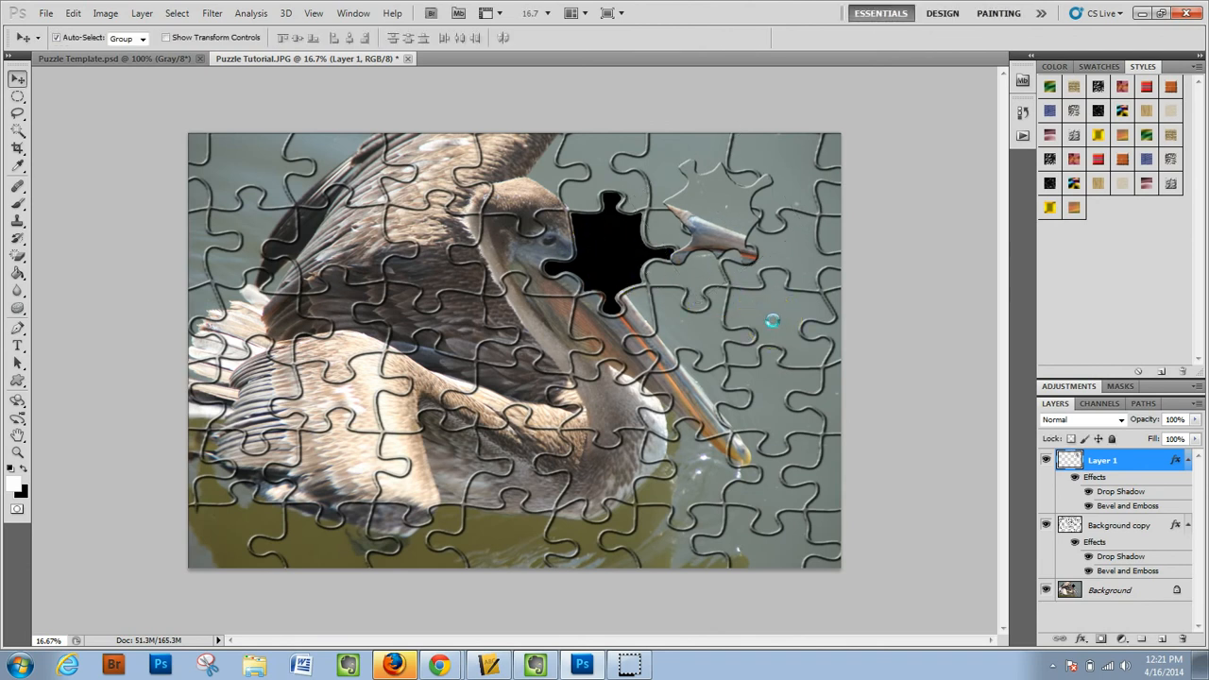